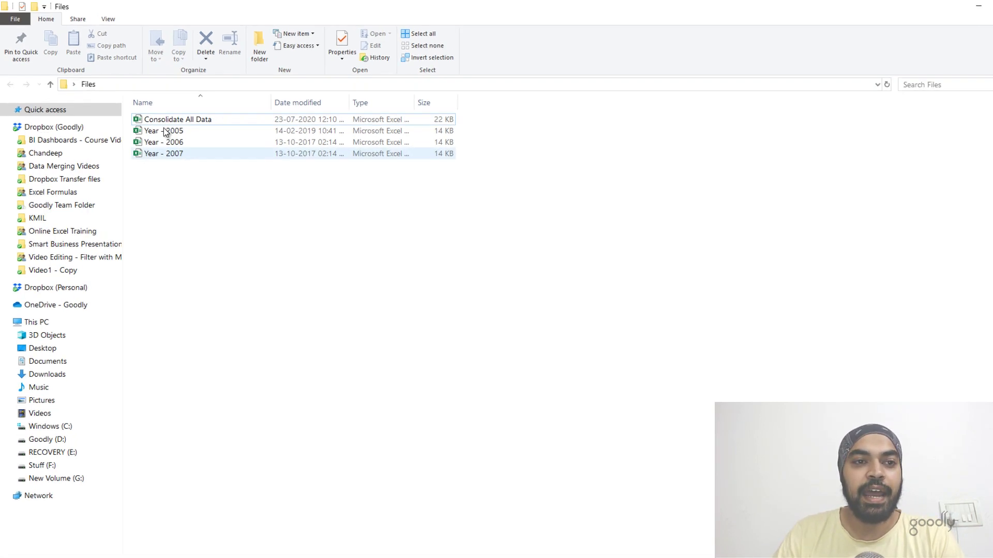
Step: Display the full path of the Files folder in the file browser
click(172, 85)
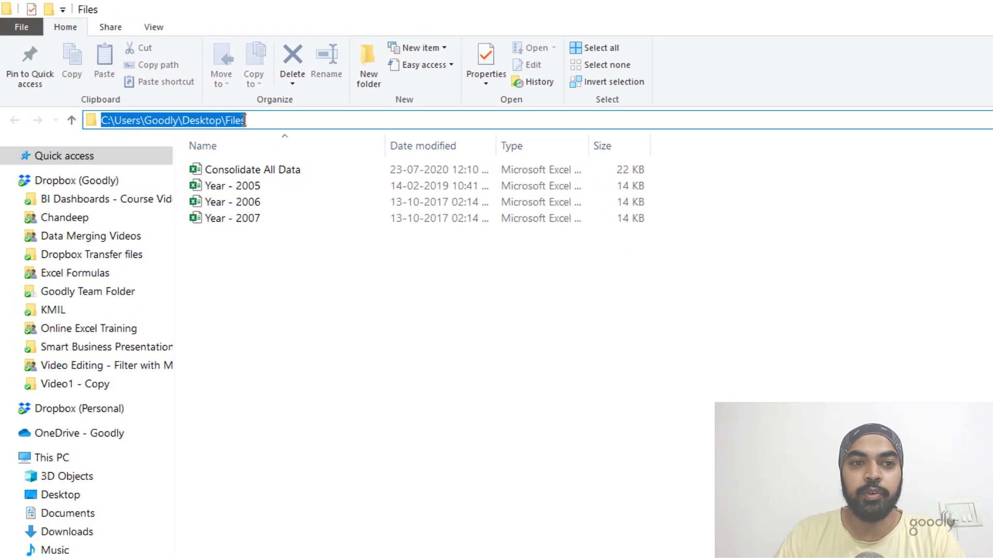
click(245, 120)
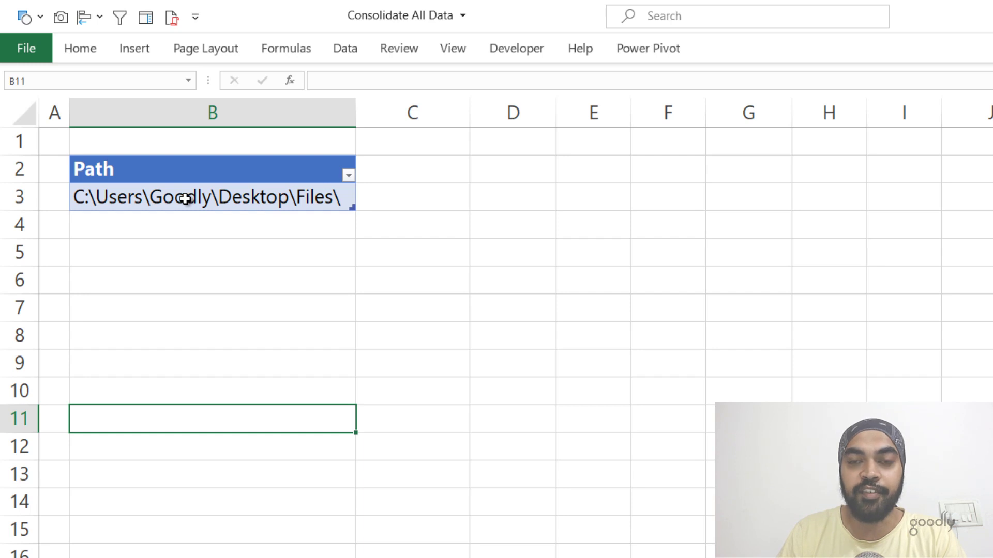
Step: Enter the formula =CELL("filename") in cell B11 to return the workbook's full path
text(=ce)
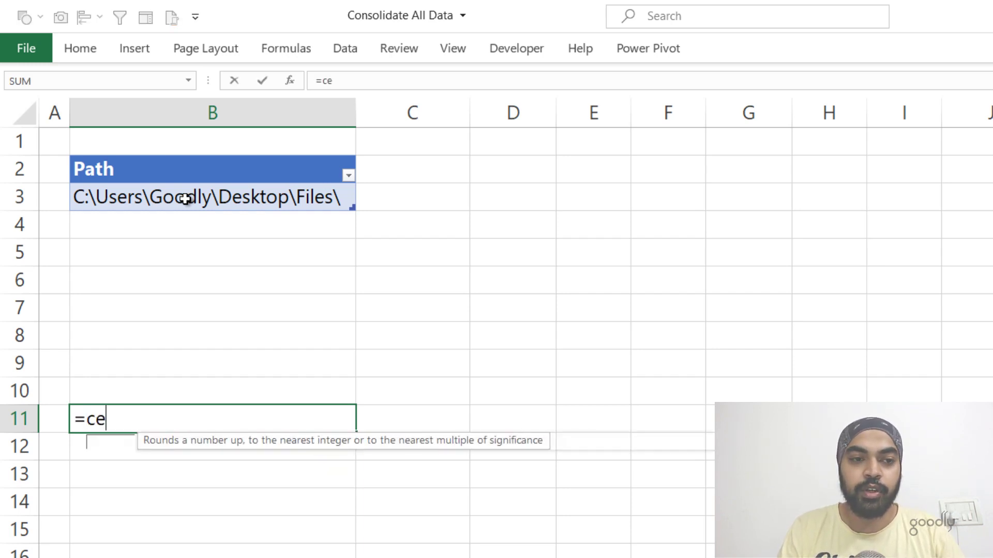
text(l)
key(Tab)
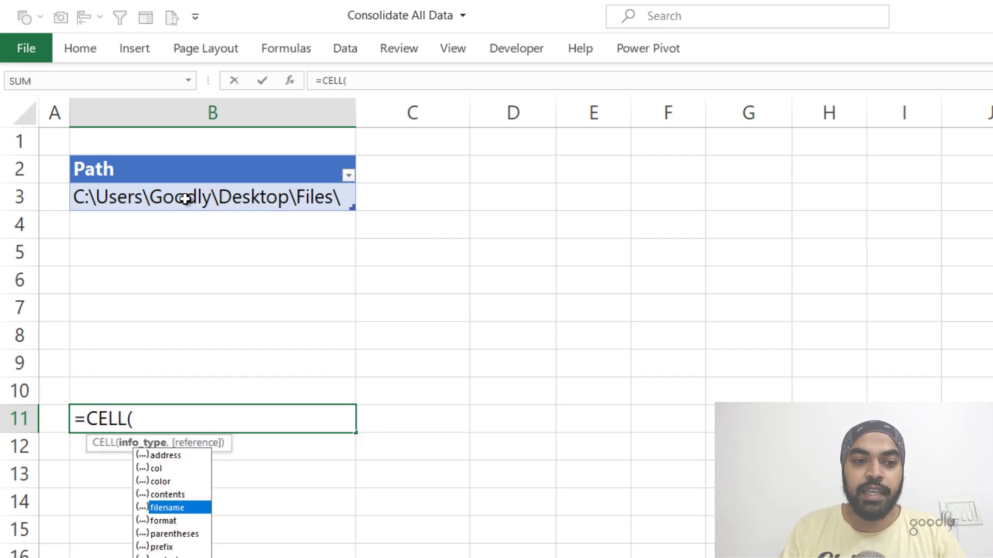
key(Tab)
text())
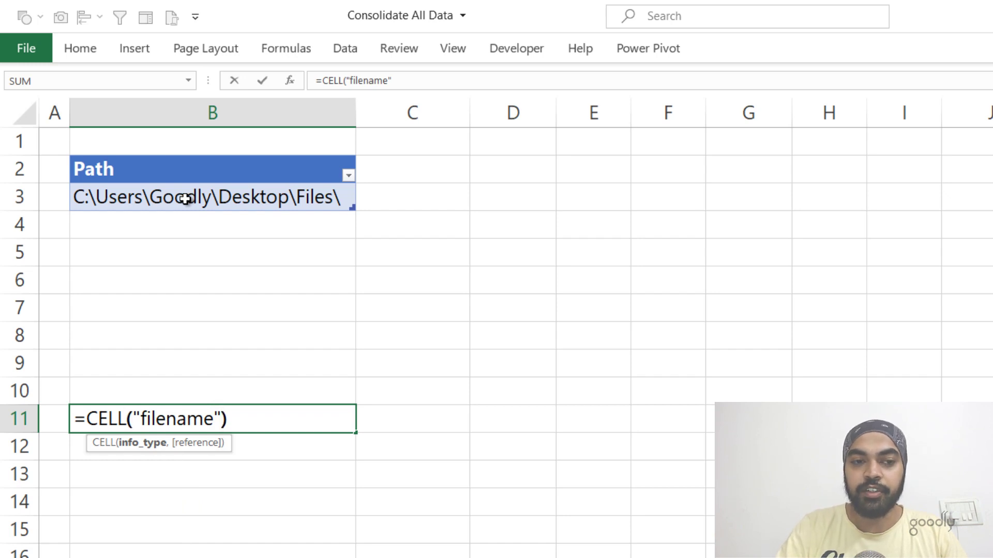
key(ctrl+Return)
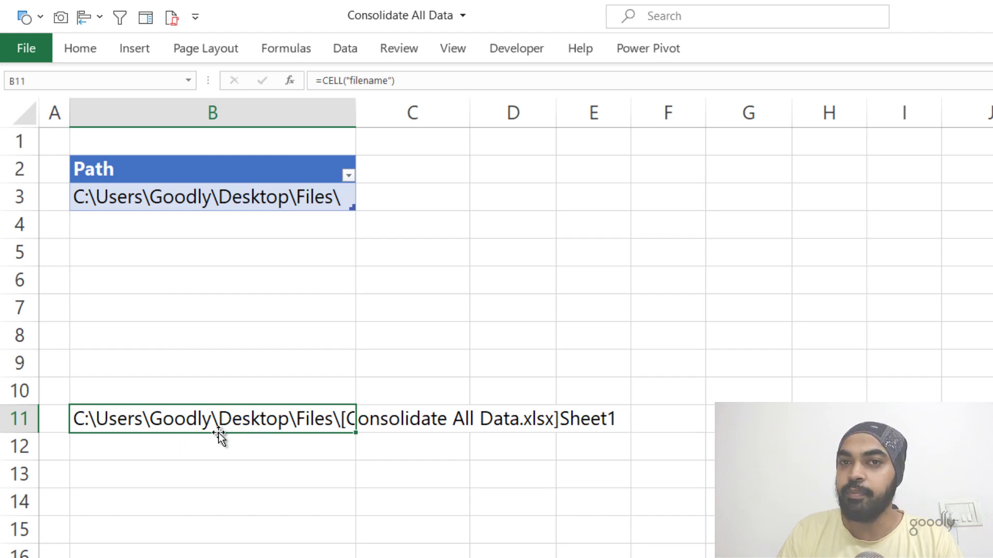
Step: Examine the formula behind the folder path in cell B3 of the Path table
click(230, 198)
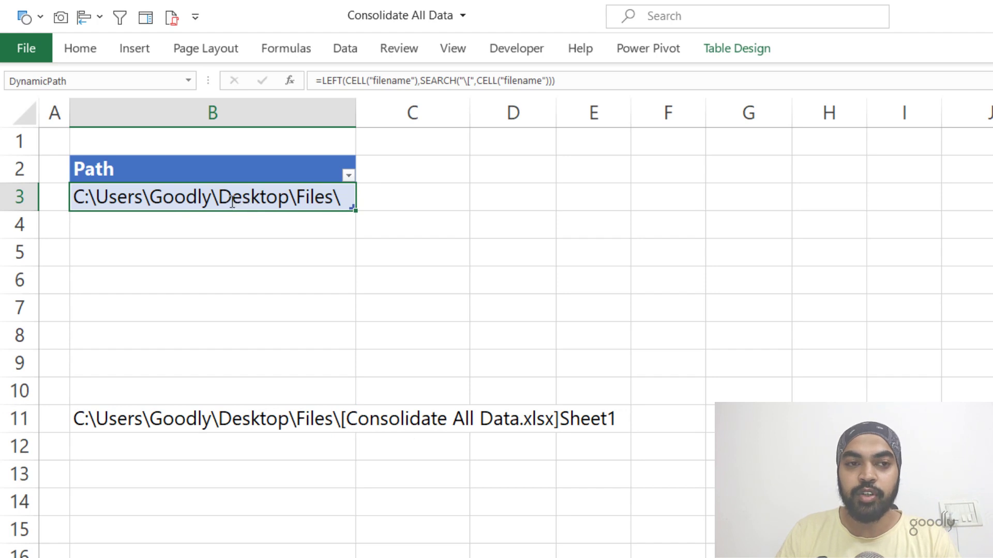
double_click(231, 200)
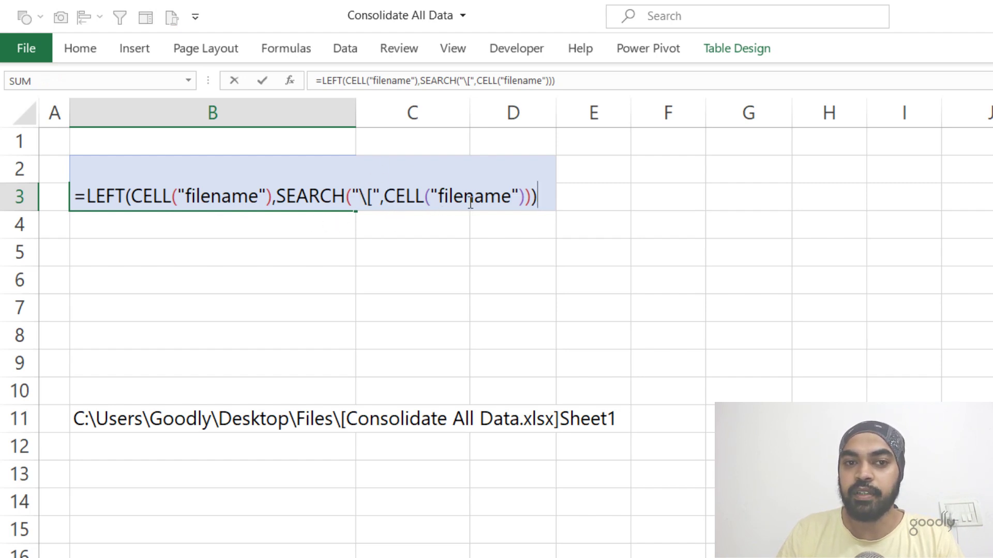
key(ctrl+Return)
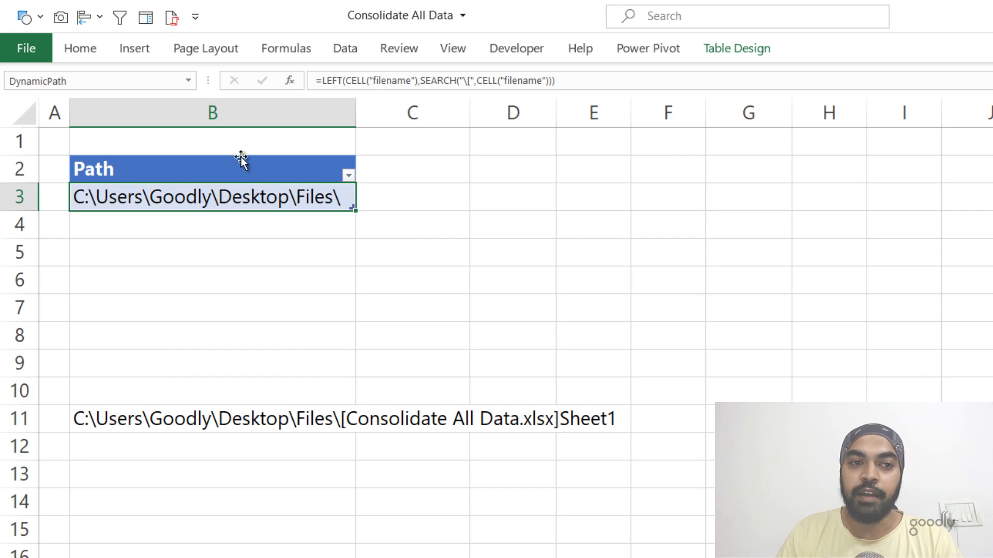
Step: Load the Path table into Power Query as a new query and remove its automatic column type conversion
click(353, 39)
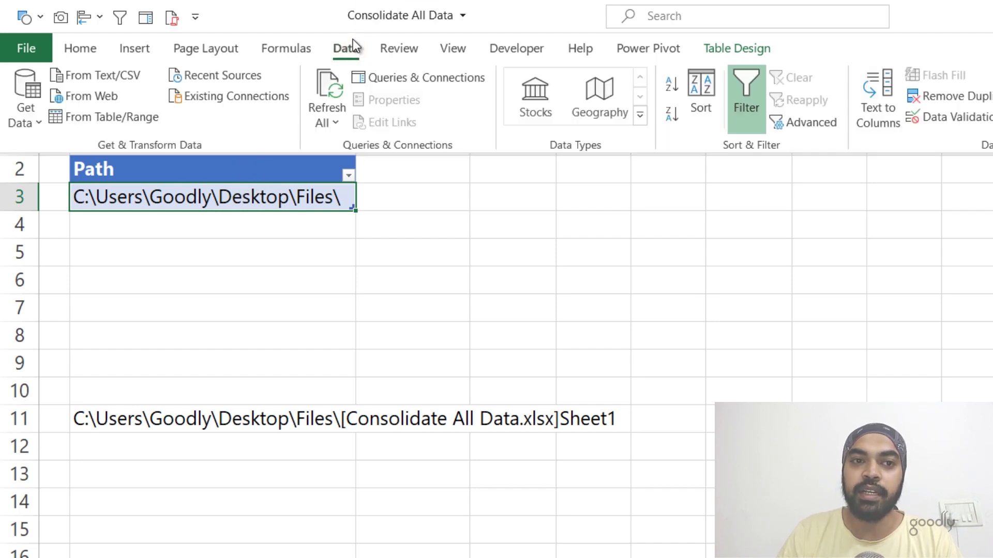
click(108, 123)
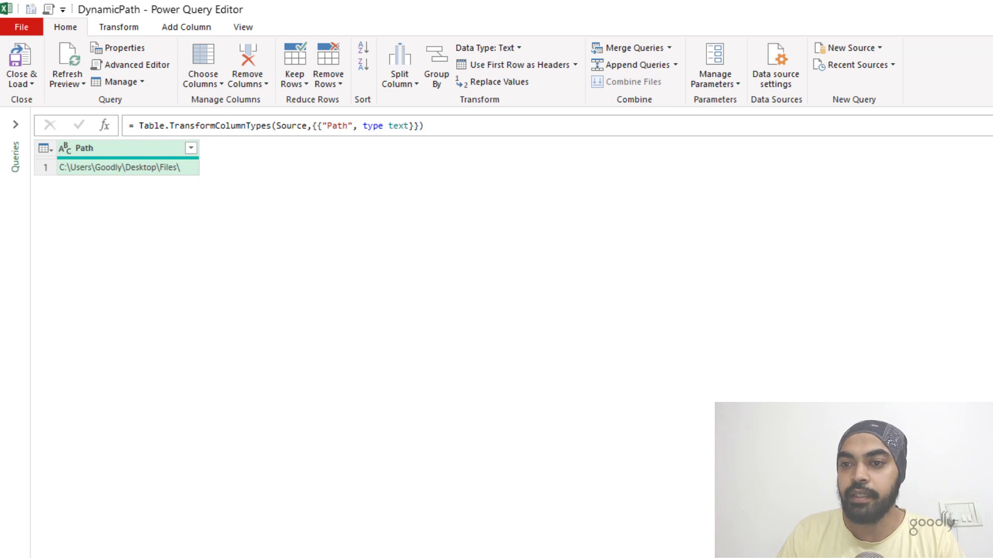
key(ctrl+z)
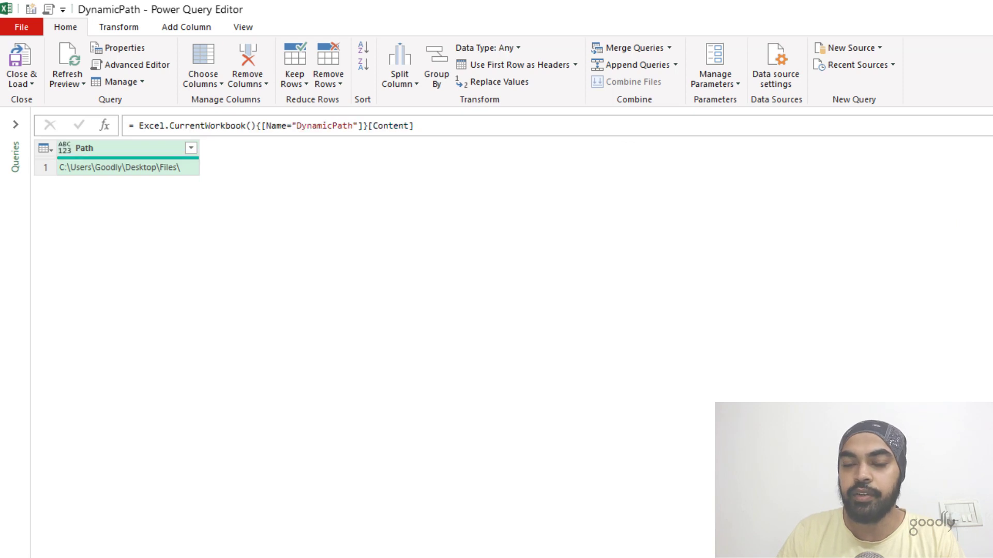
Step: Drill down into the folder path value in the first row of the Path column
right_click(133, 169)
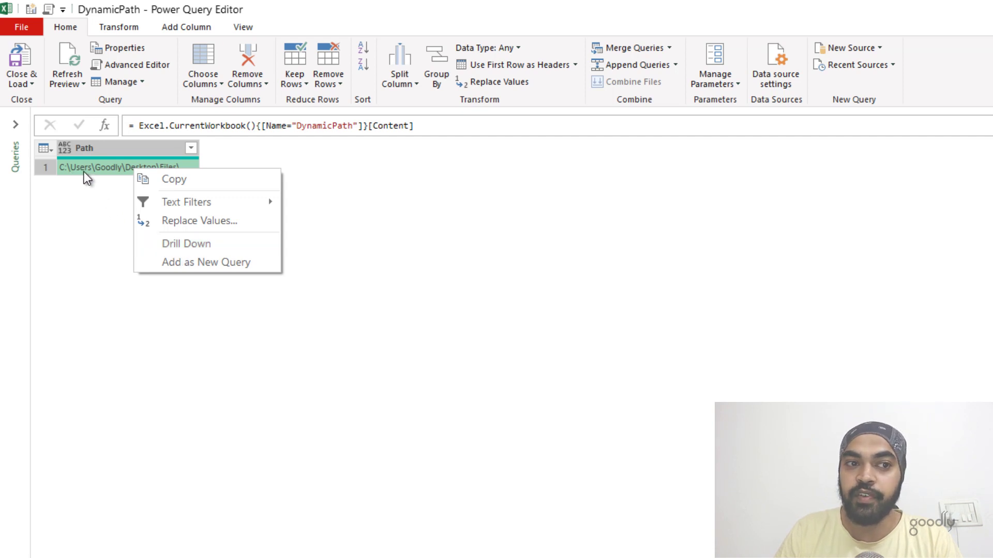
click(112, 168)
right_click(111, 166)
click(162, 243)
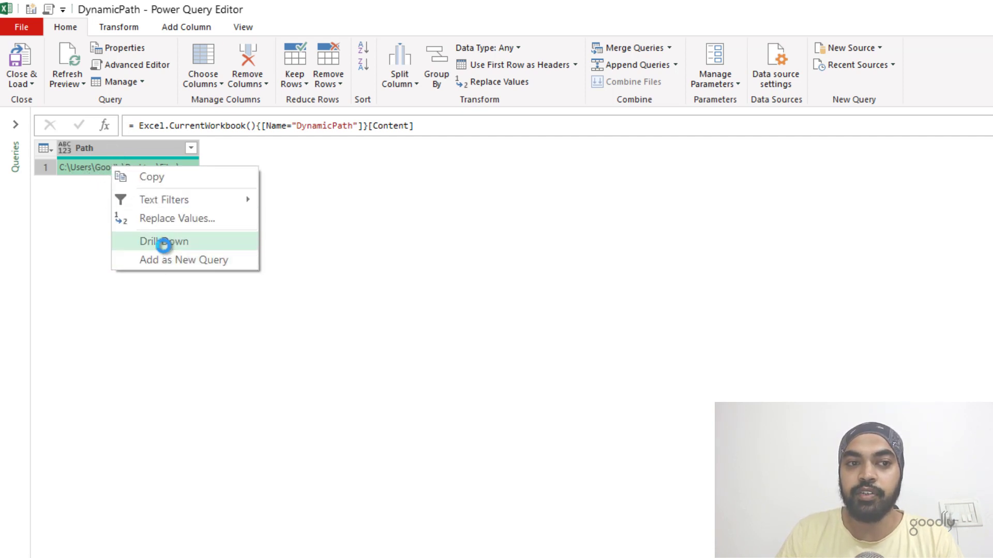
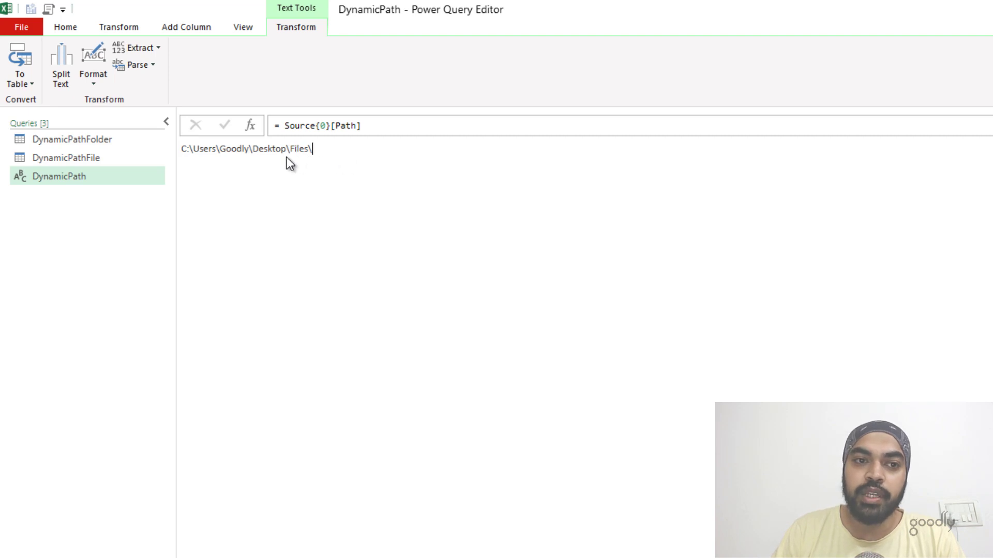
Step: Open the DynamicPath query's code in the Advanced Editor and review its Source and Path lines
drag(194, 158, 185, 158)
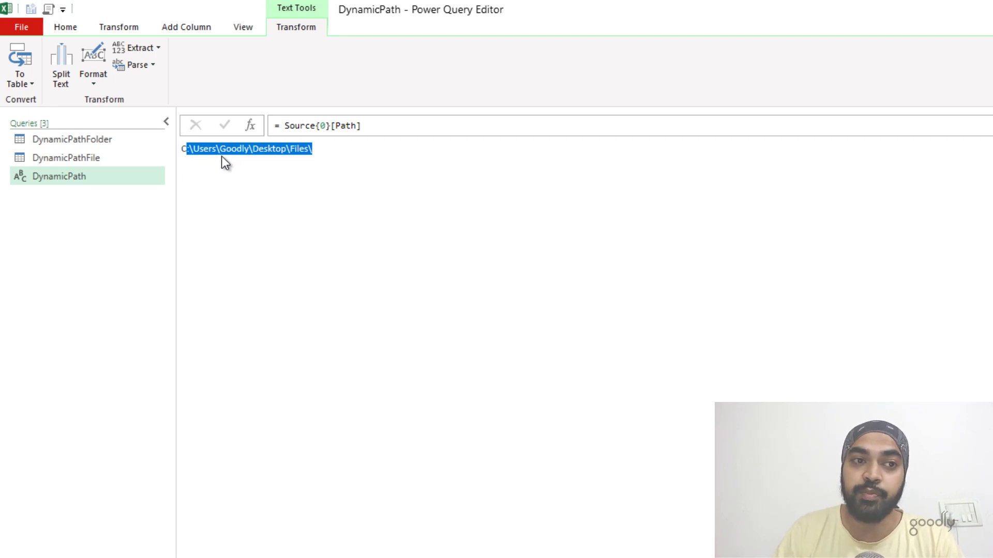
click(249, 29)
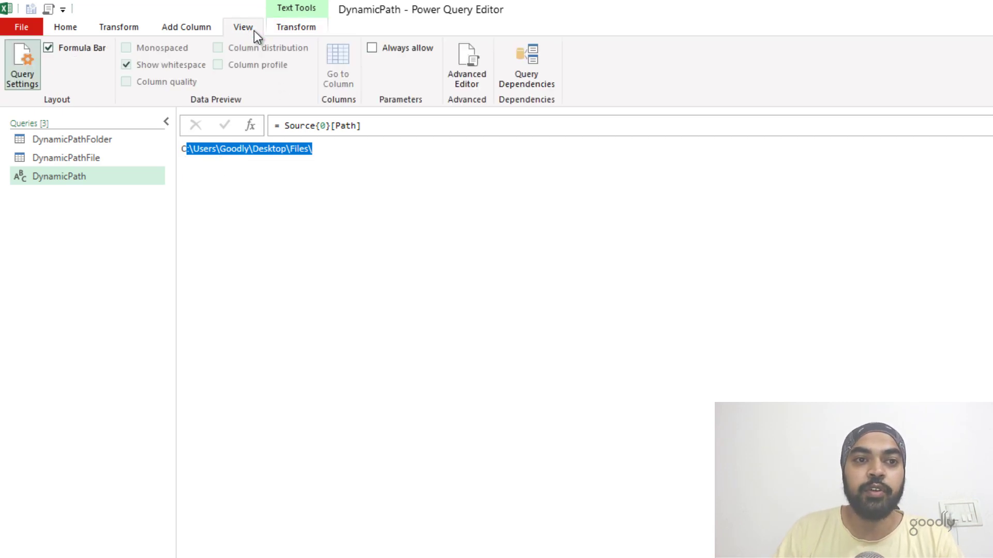
click(485, 78)
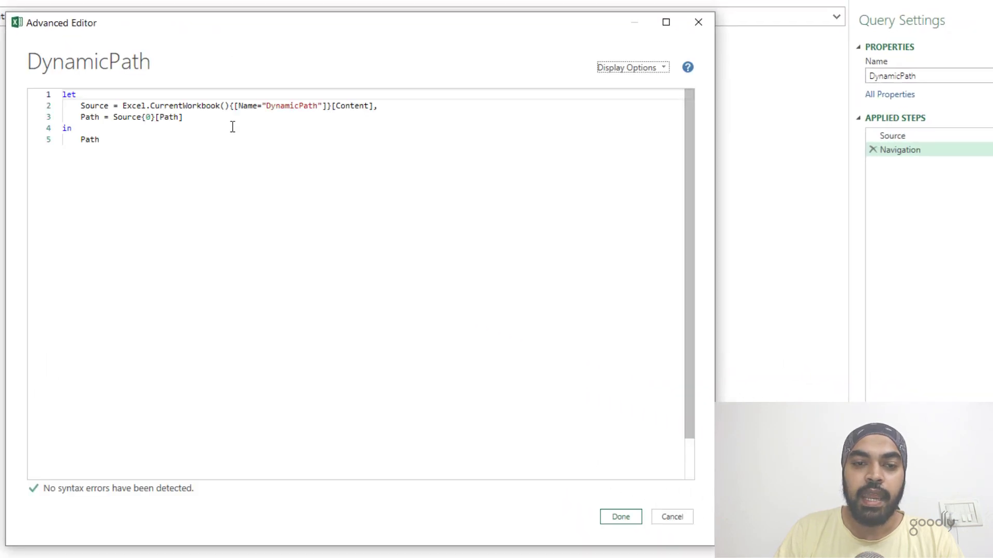
click(230, 127)
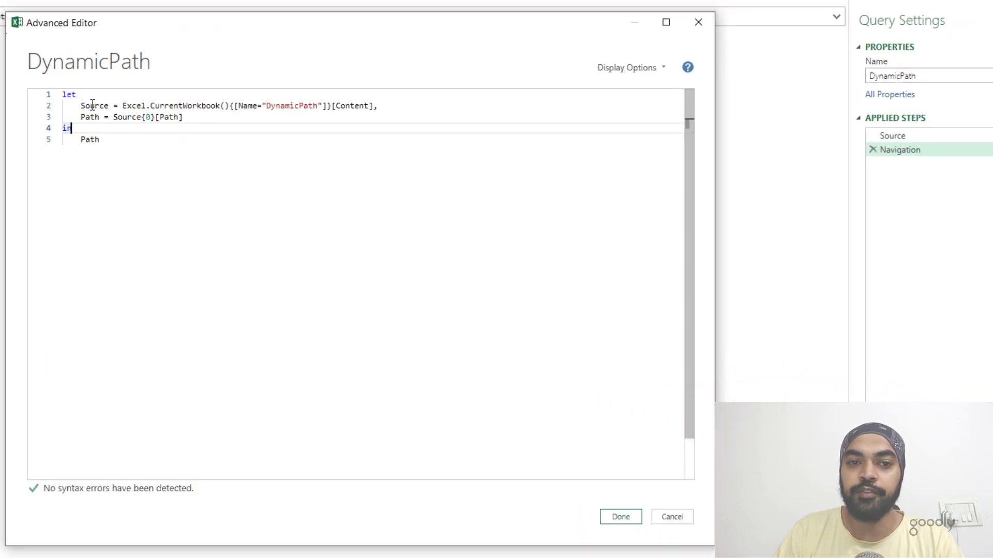
drag(90, 106, 288, 106)
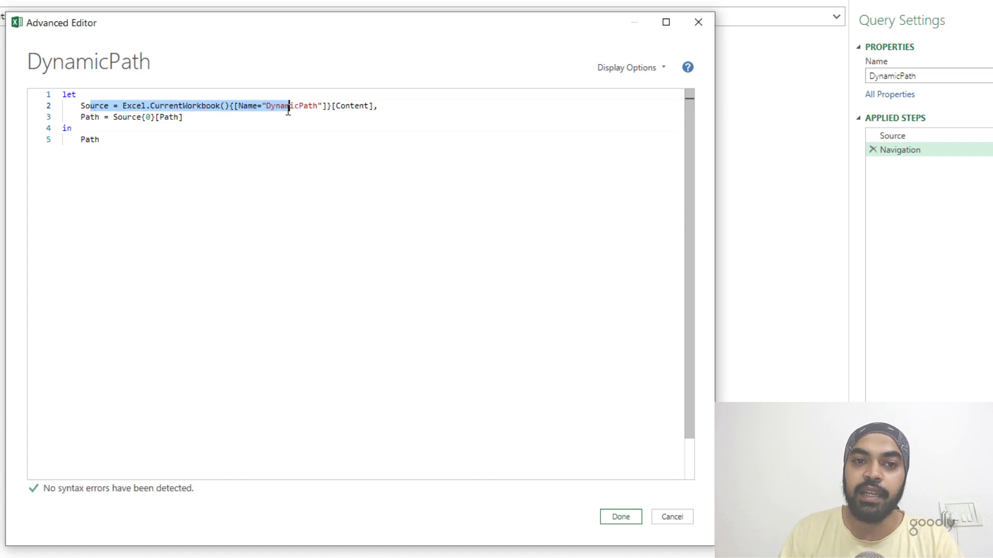
click(97, 125)
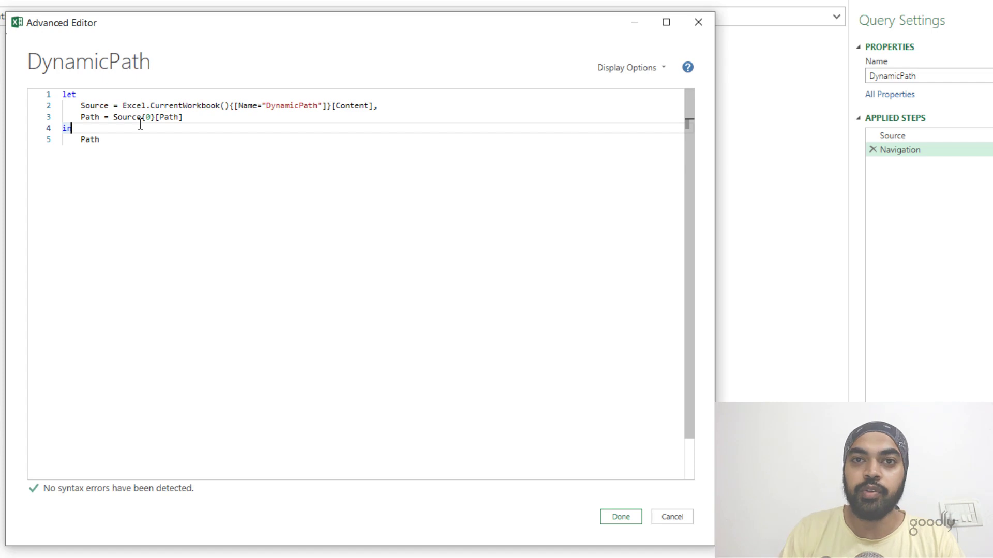
Step: Add a comma after the Path line and begin a new step named GetFilesFromFolder with an equals sign
click(197, 120)
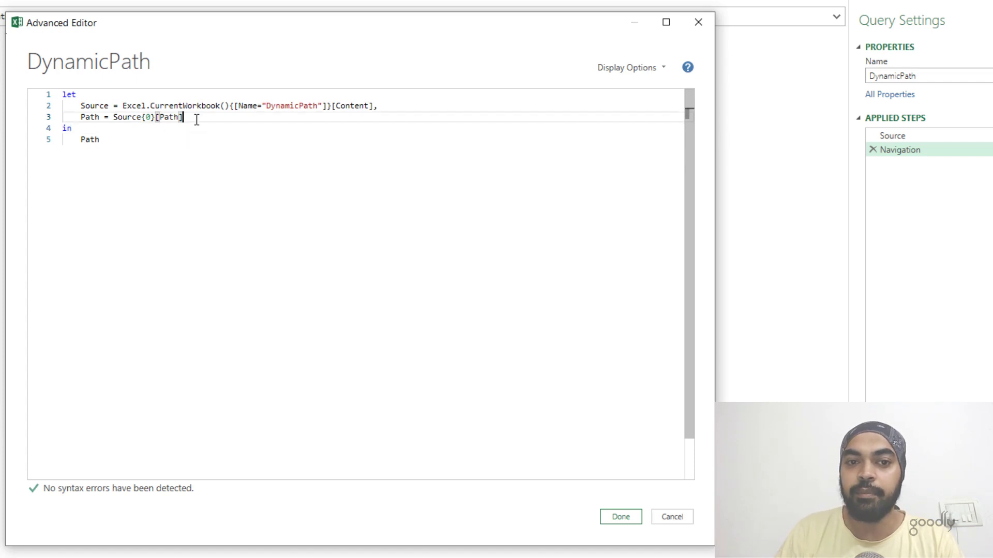
text(,)
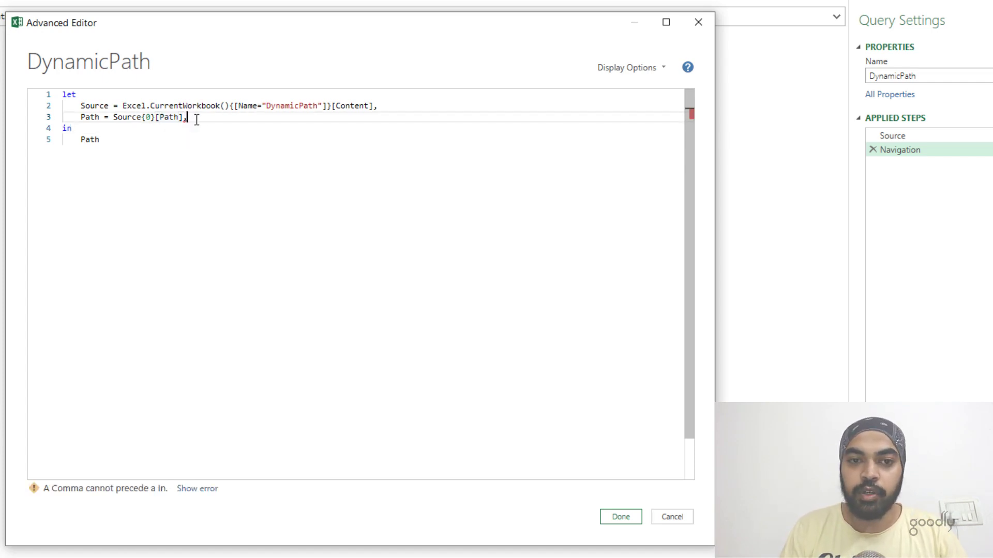
key(Return)
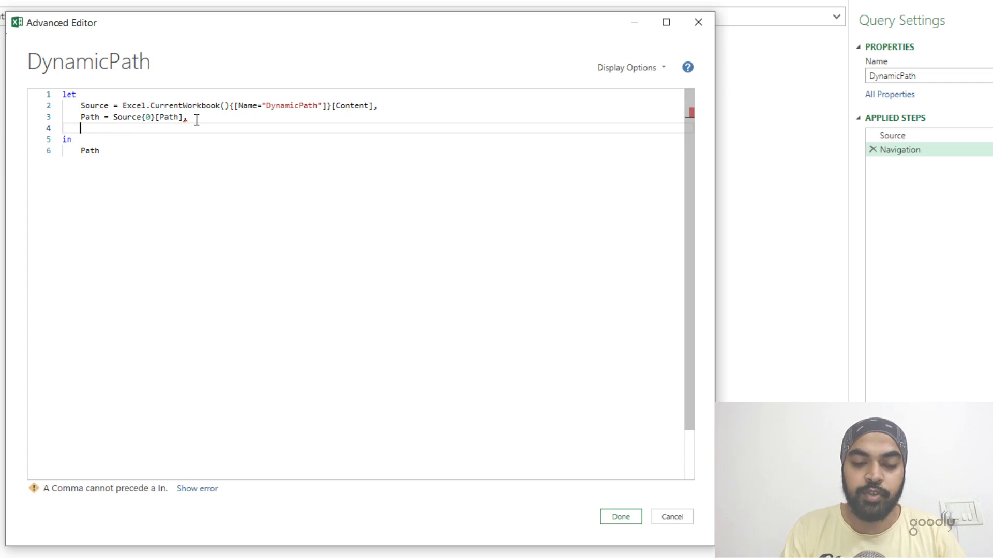
text(GetFilesFr)
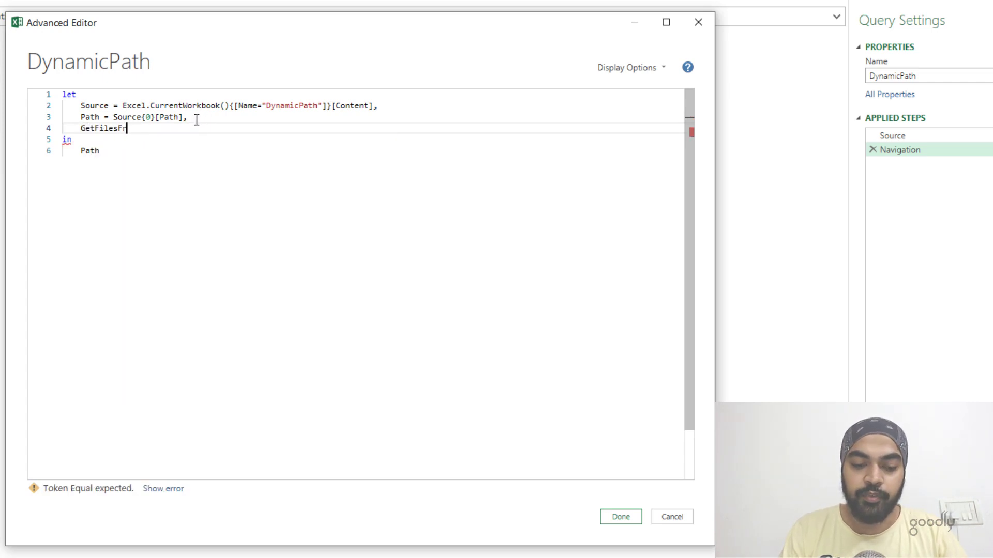
text(omFolde)
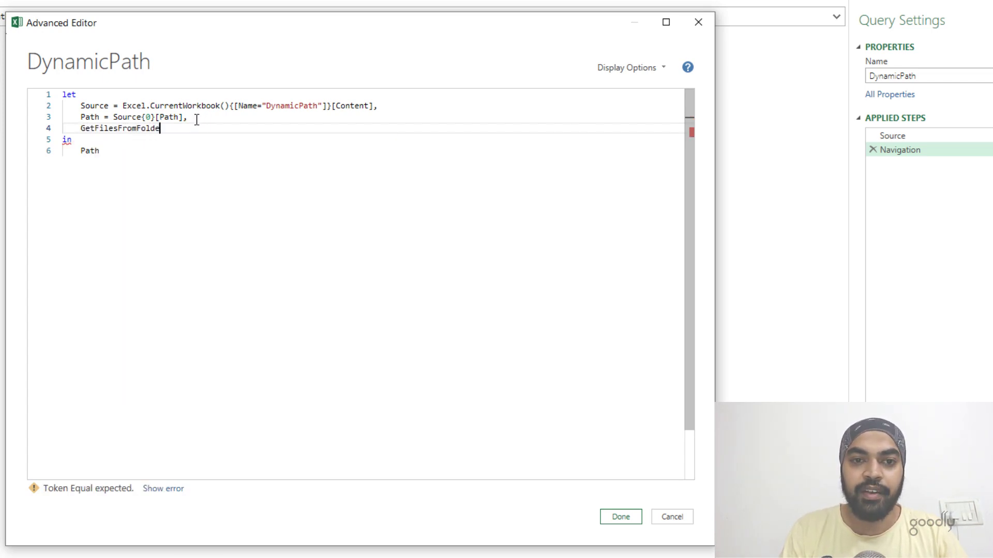
text(r = )
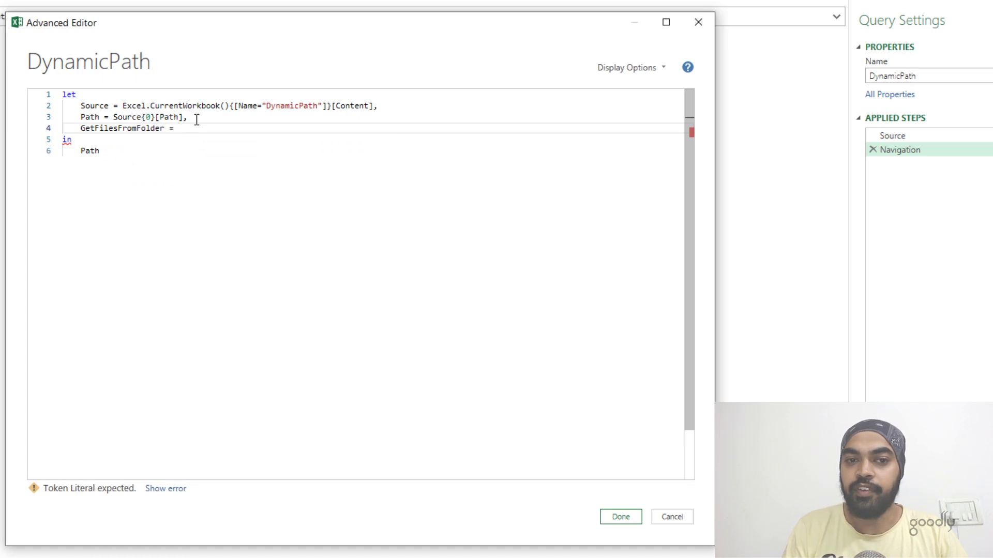
text(()
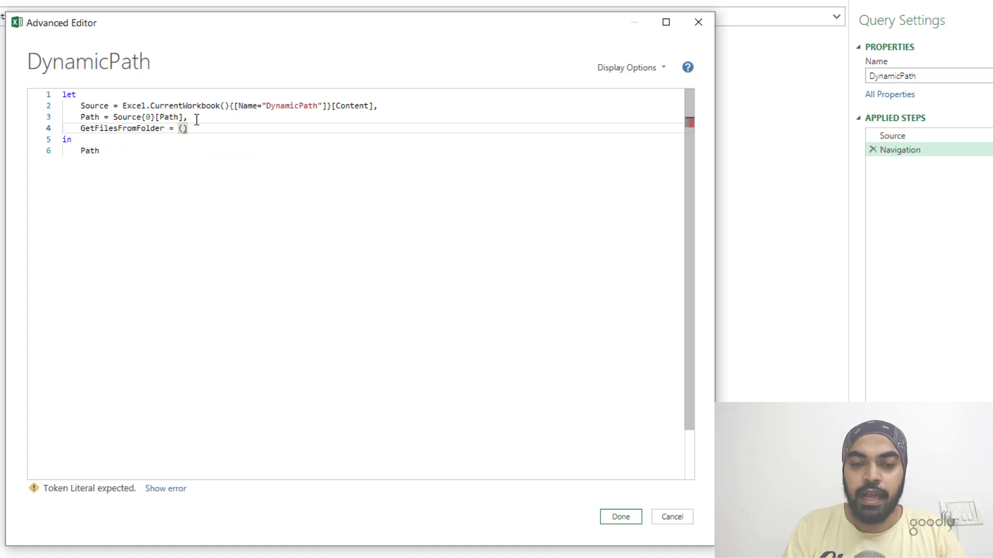
key(BackSpace)
key(Delete)
key(Return)
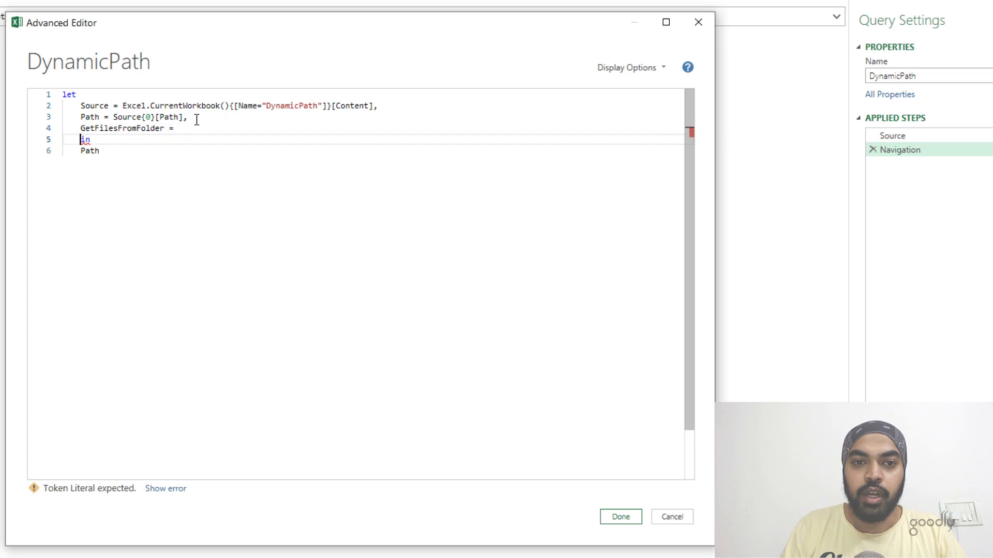
key(BackSpace)
key(Left)
Step: Complete the GetFilesFromFolder step with the expression Folder.Files(Path)
text(fol)
key(Down)
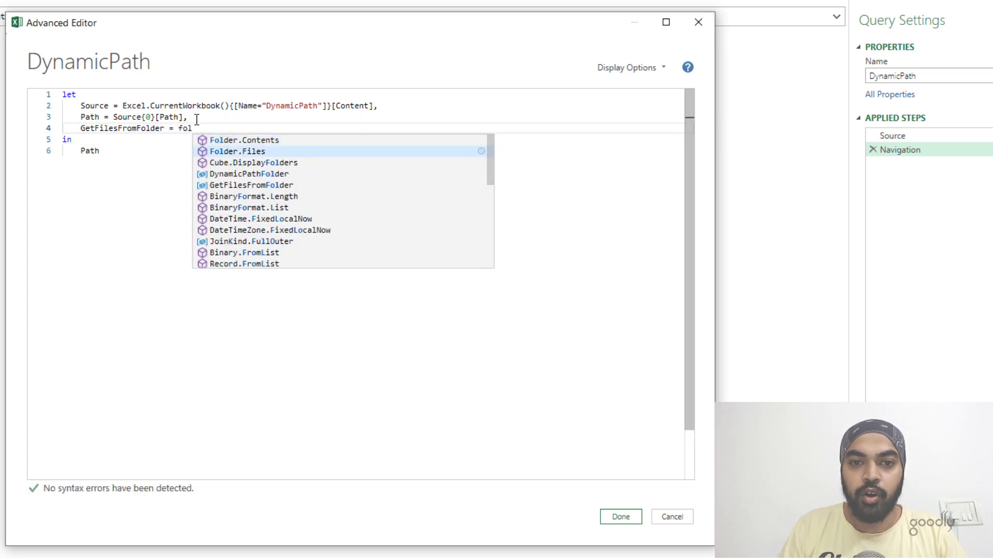
key(Tab)
text(()
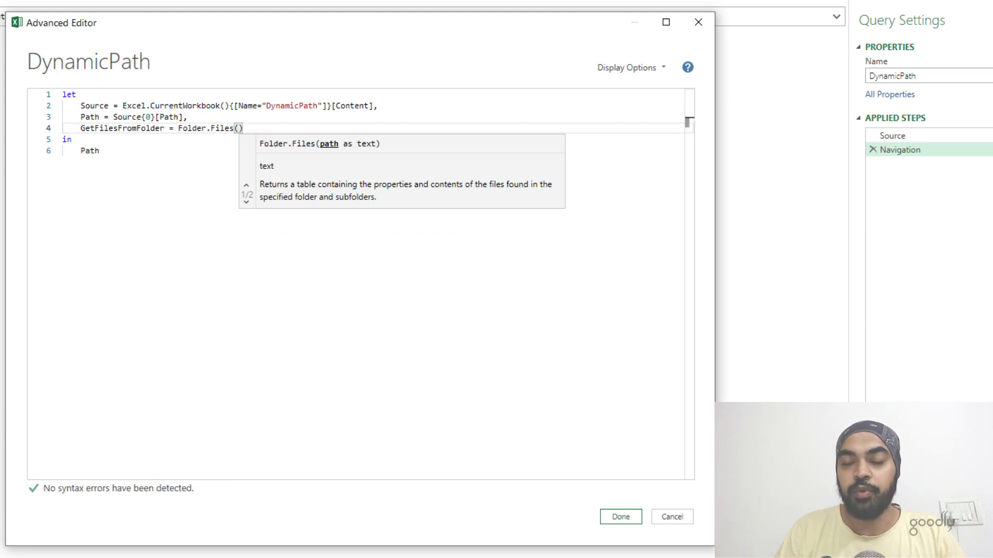
text(Path)
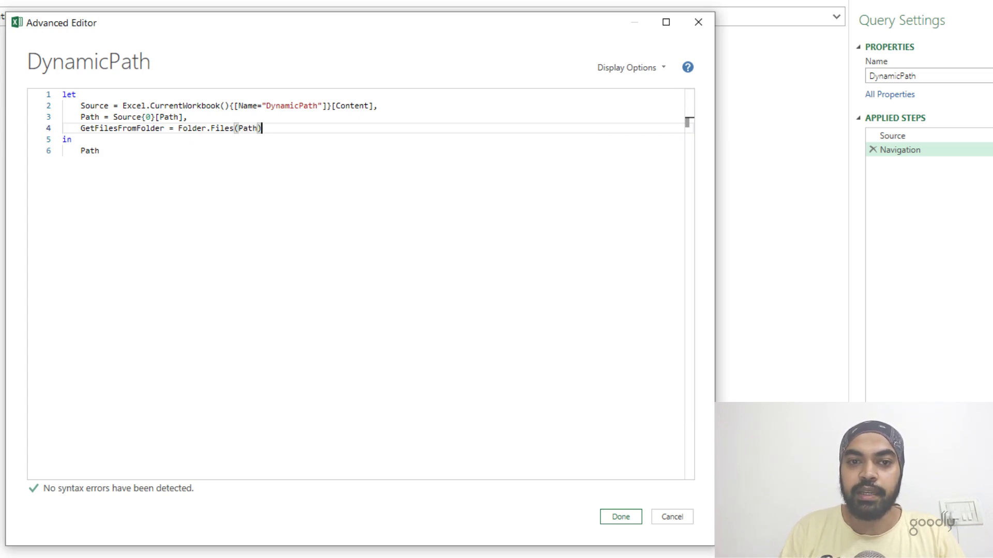
Step: Replace Path with GetFilesFromFolder as the query's output after the in keyword
click(95, 150)
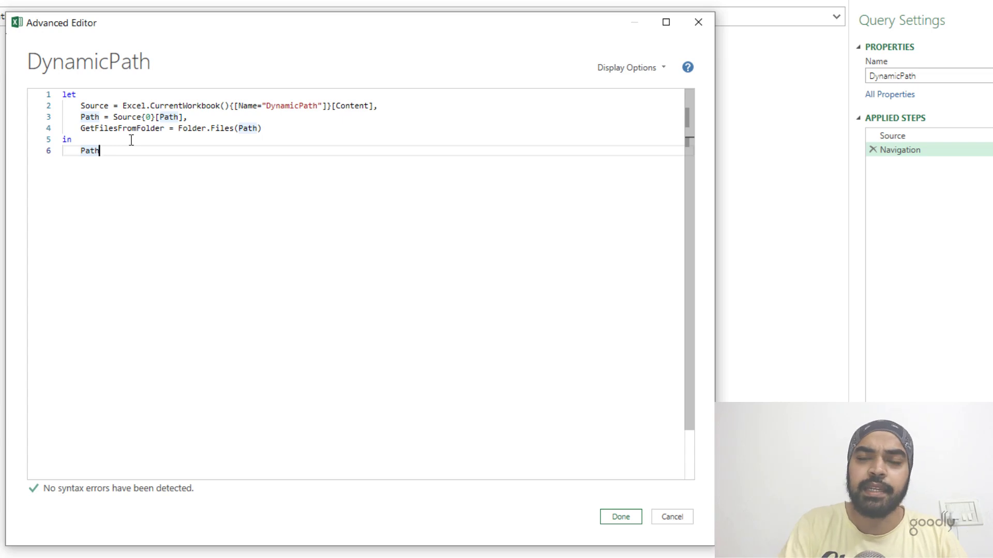
key(shift+Home)
key(BackSpace)
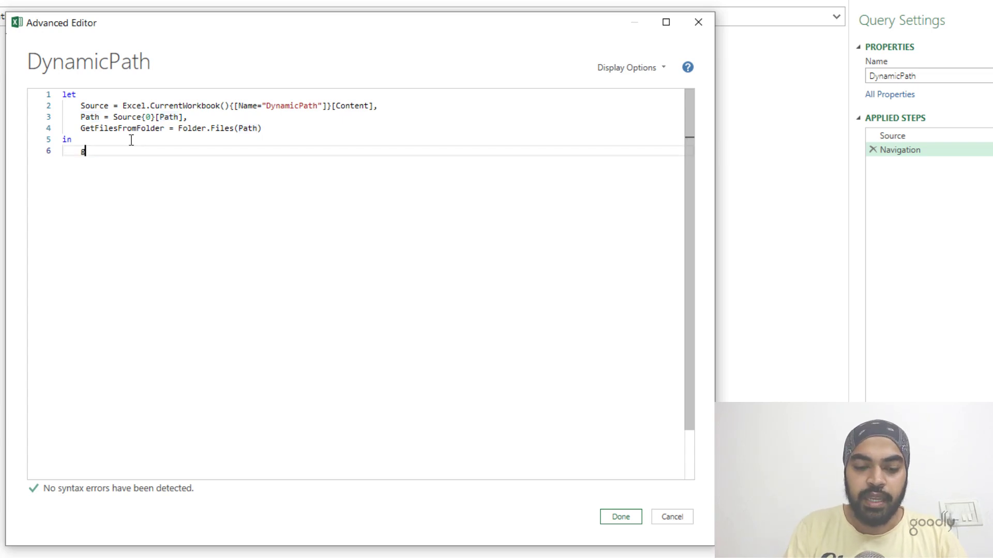
text(get)
key(Tab)
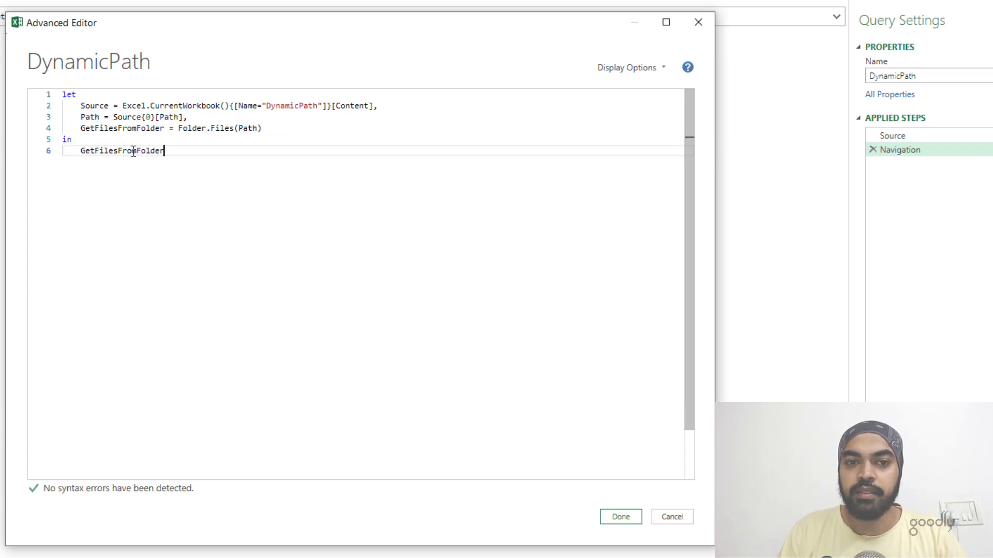
Step: Apply the DynamicPath query code and filter the Name column to exclude Consolidate All Data.xlsx and ~$Consolidate All Data.xlsx
click(621, 516)
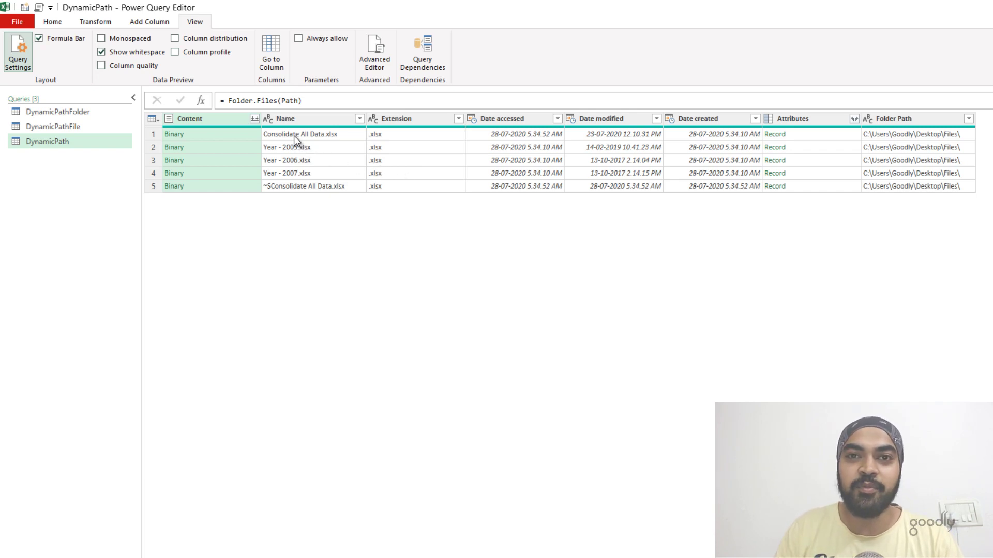
click(362, 118)
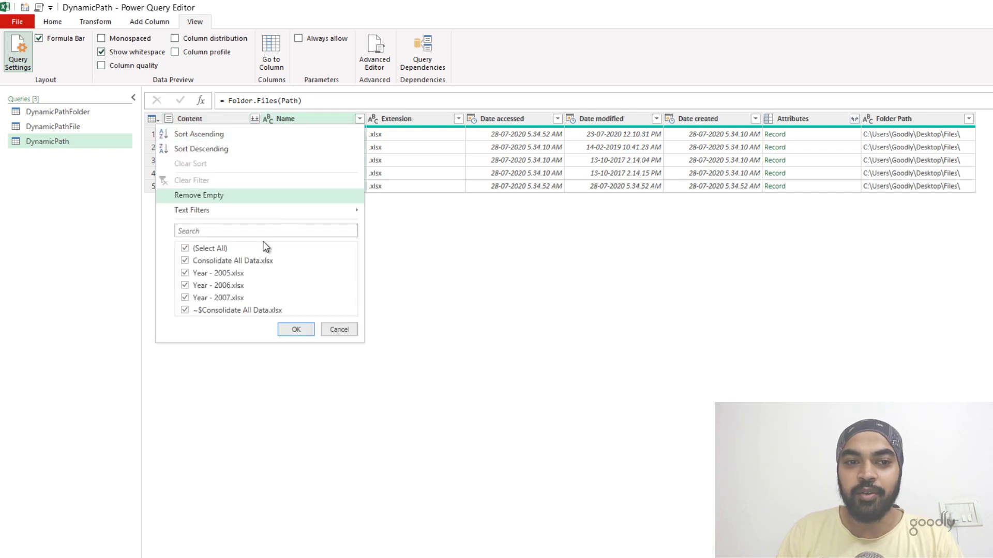
click(276, 279)
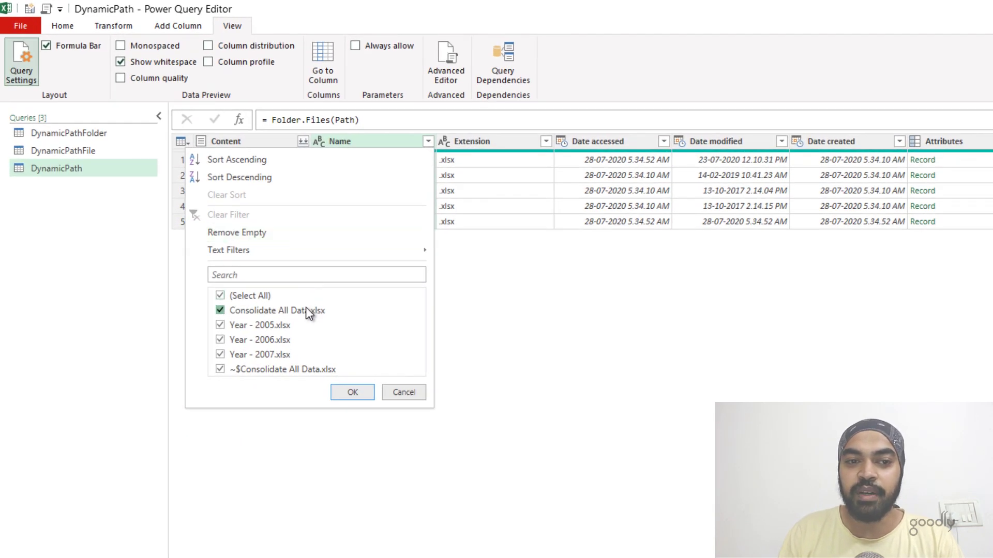
click(302, 365)
click(352, 392)
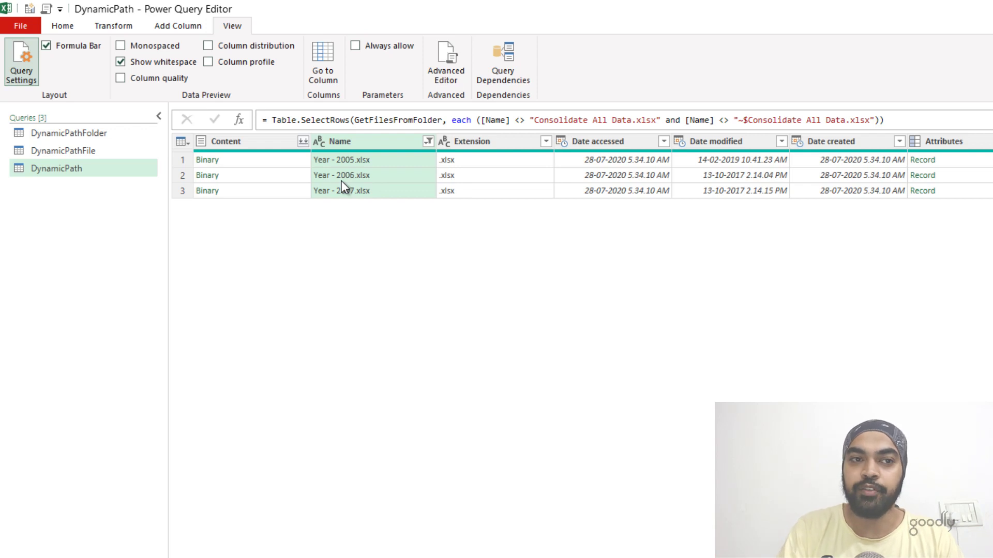
Step: Open the DynamicPathFile query's code in the Advanced Editor and examine its Path line and the File.Contents arguments in GetFiles
click(58, 151)
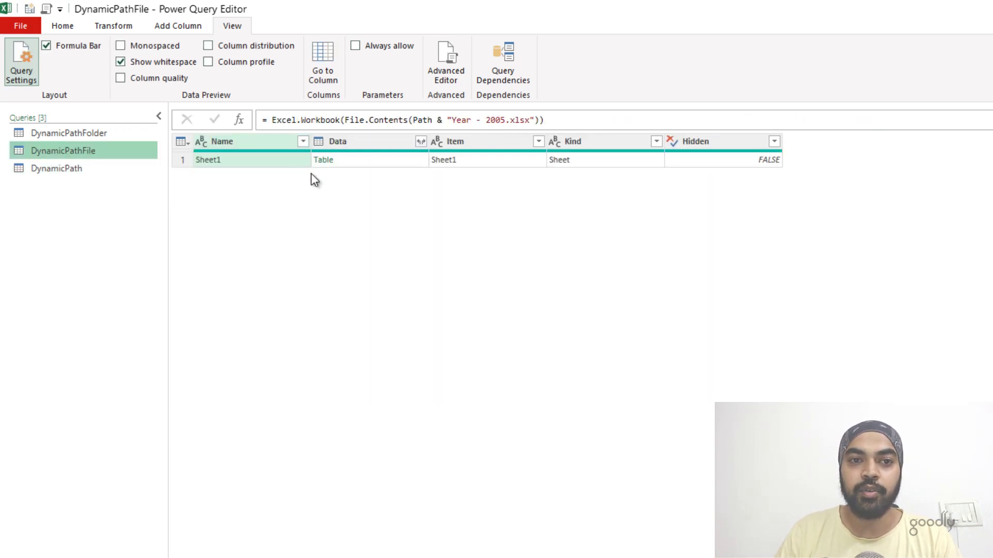
click(445, 59)
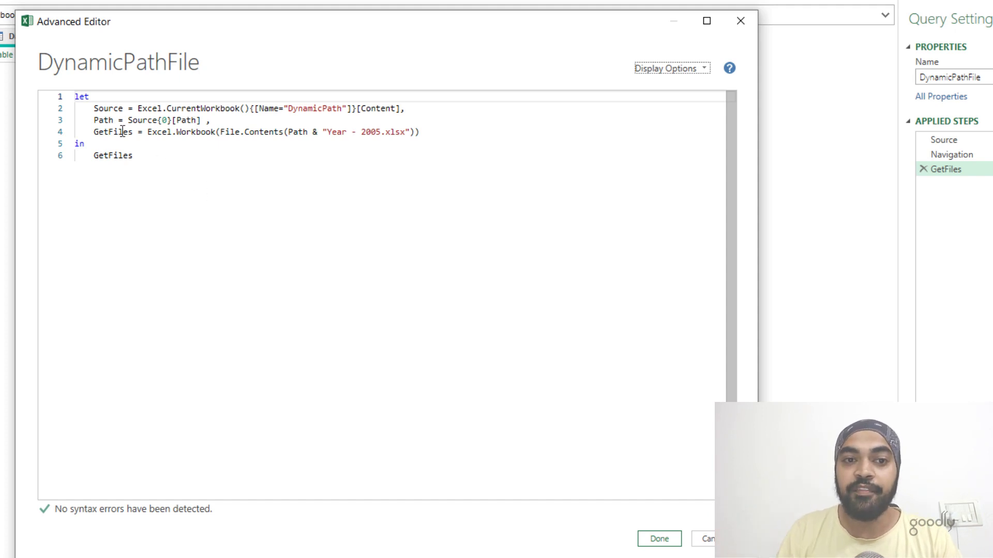
drag(102, 115, 180, 118)
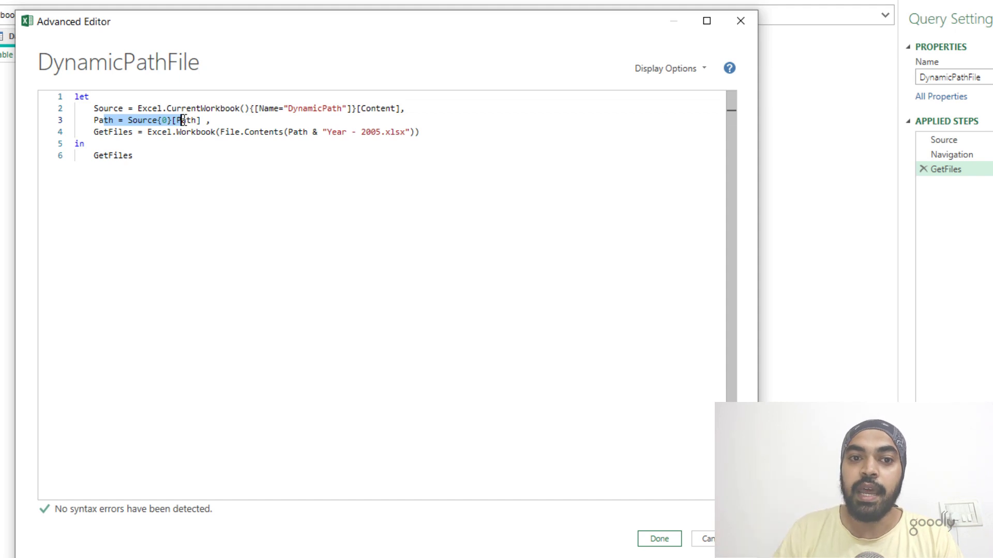
double_click(118, 133)
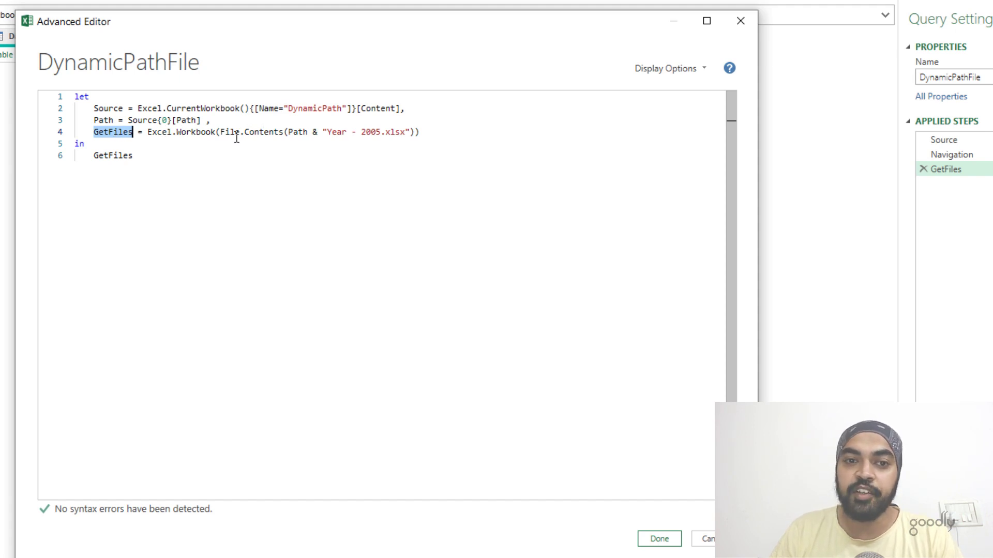
click(221, 132)
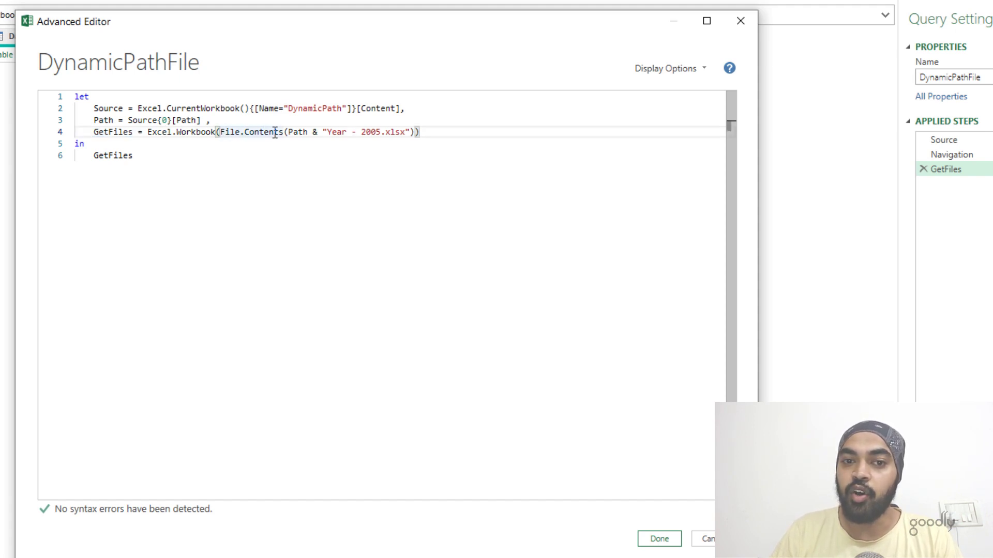
drag(283, 133, 224, 129)
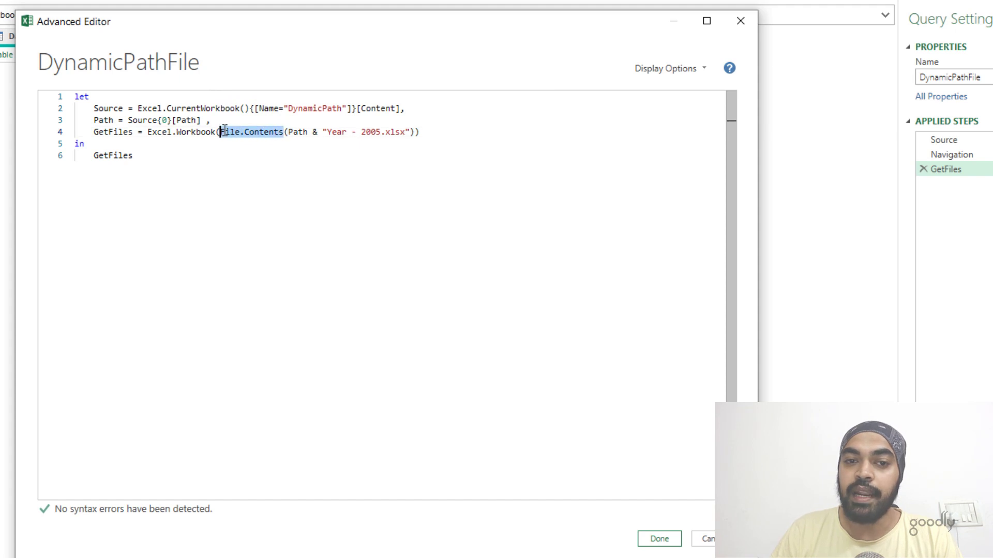
click(306, 134)
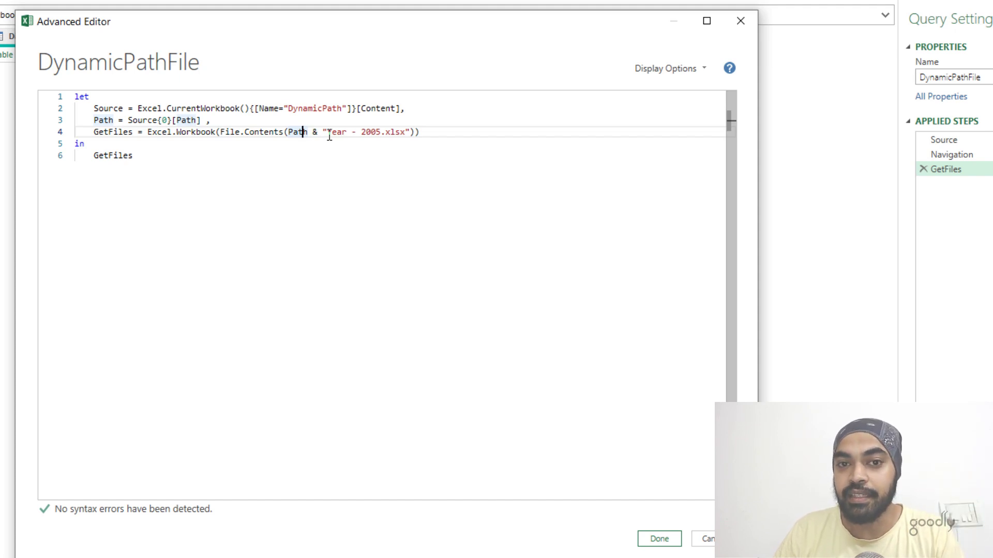
drag(328, 136, 406, 138)
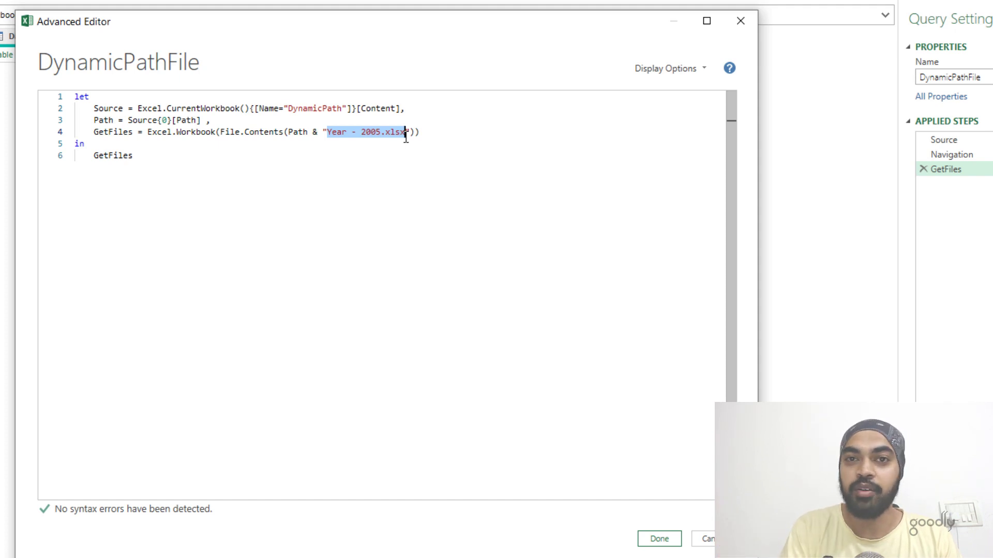
Step: Review how Excel.Workbook wraps File.Contents and which step the DynamicPathFile query outputs, and close the Advanced Editor
double_click(228, 133)
drag(266, 134, 278, 133)
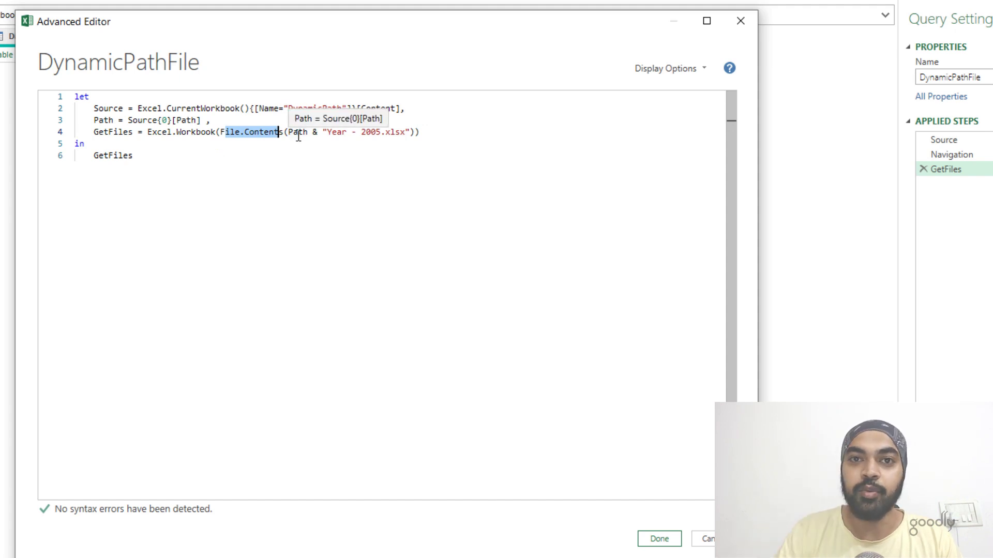
drag(351, 136, 391, 135)
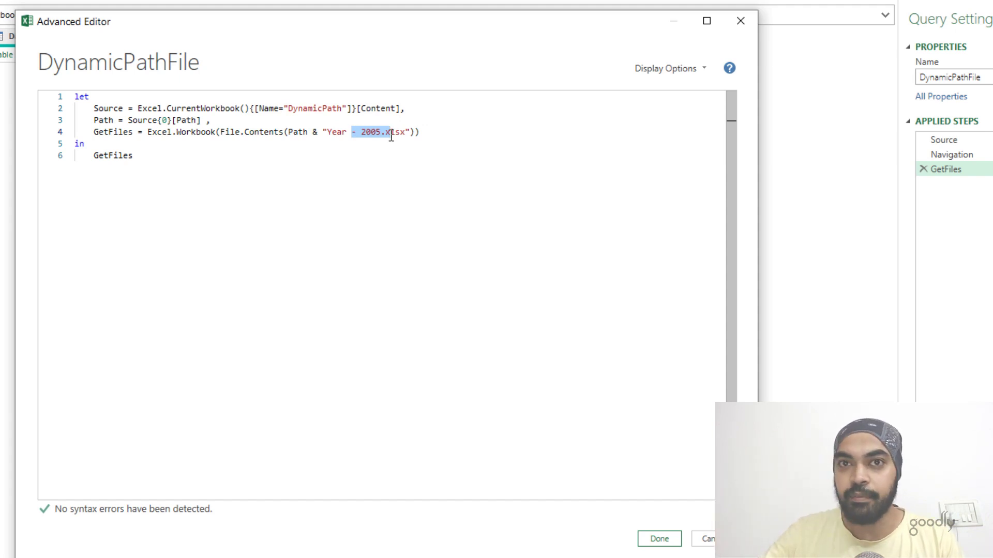
click(152, 130)
drag(152, 130, 194, 135)
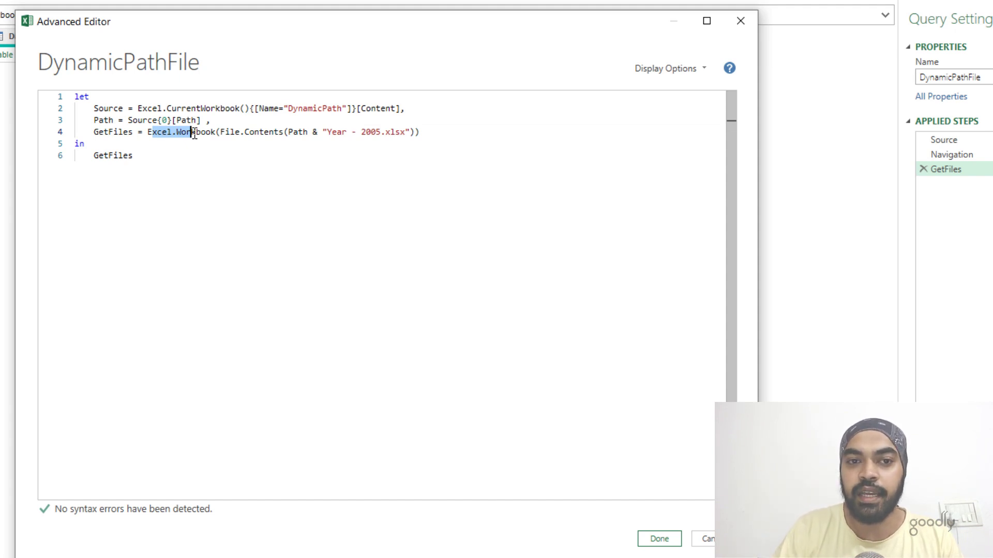
double_click(120, 161)
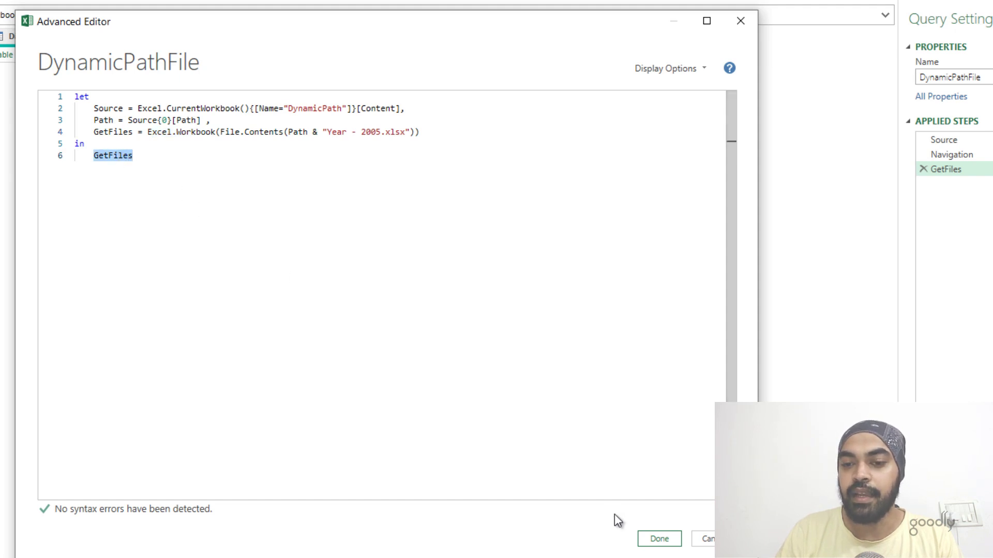
click(656, 541)
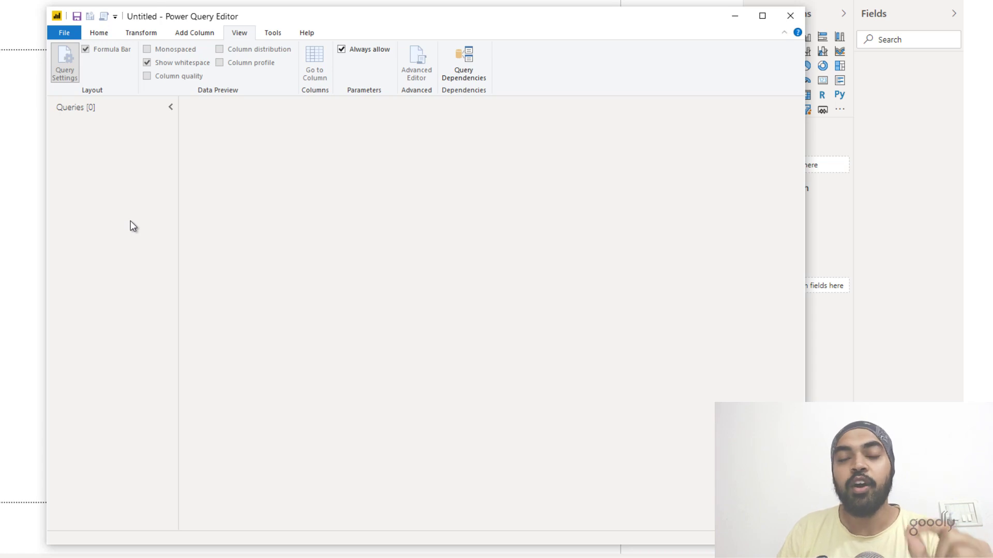
Step: In Power BI's Power Query Editor, create a new parameter named MyFilePath
click(111, 32)
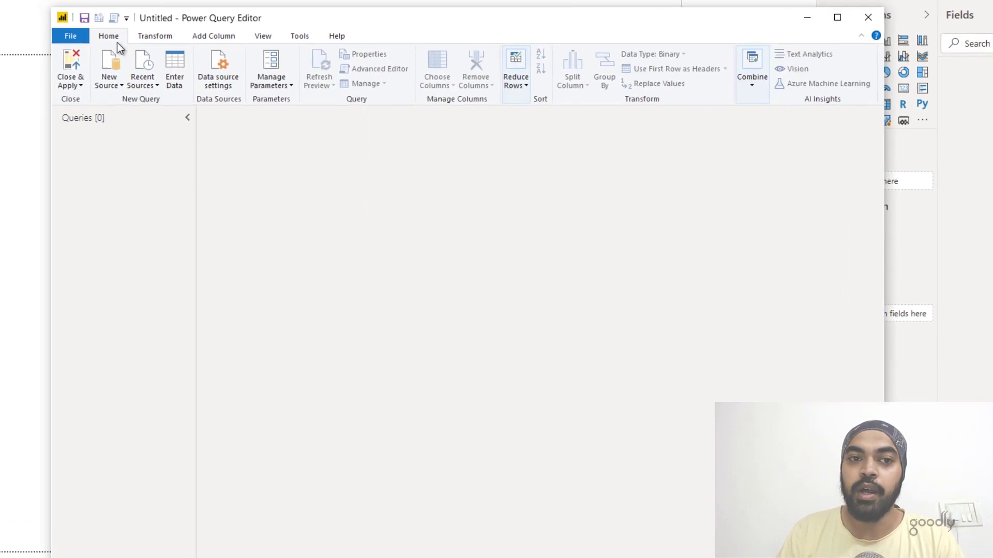
click(295, 90)
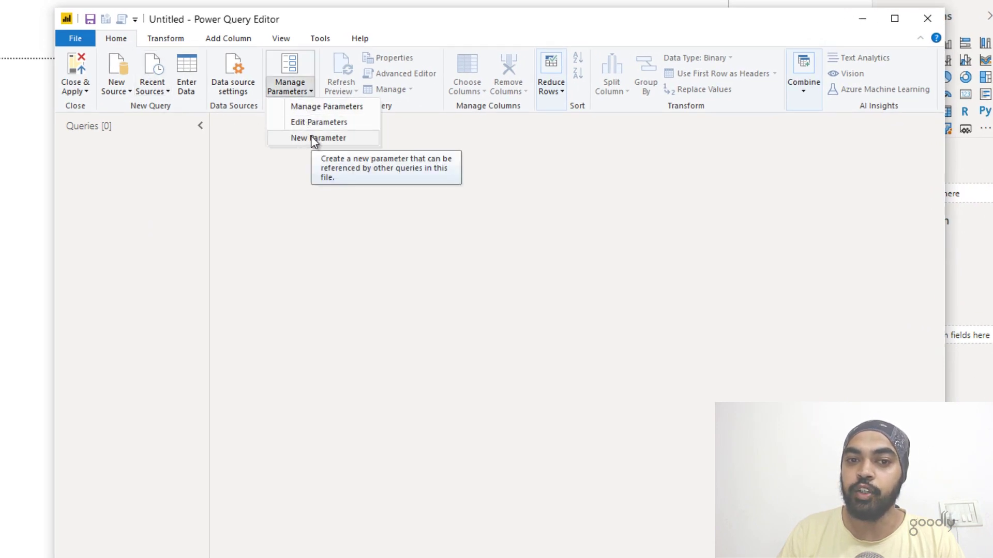
click(312, 137)
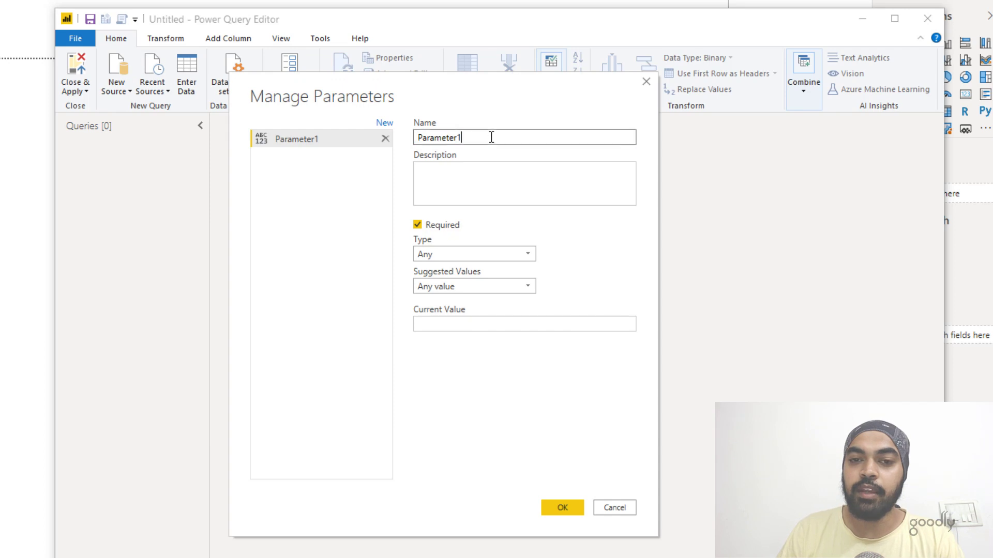
double_click(491, 137)
text(MyFile)
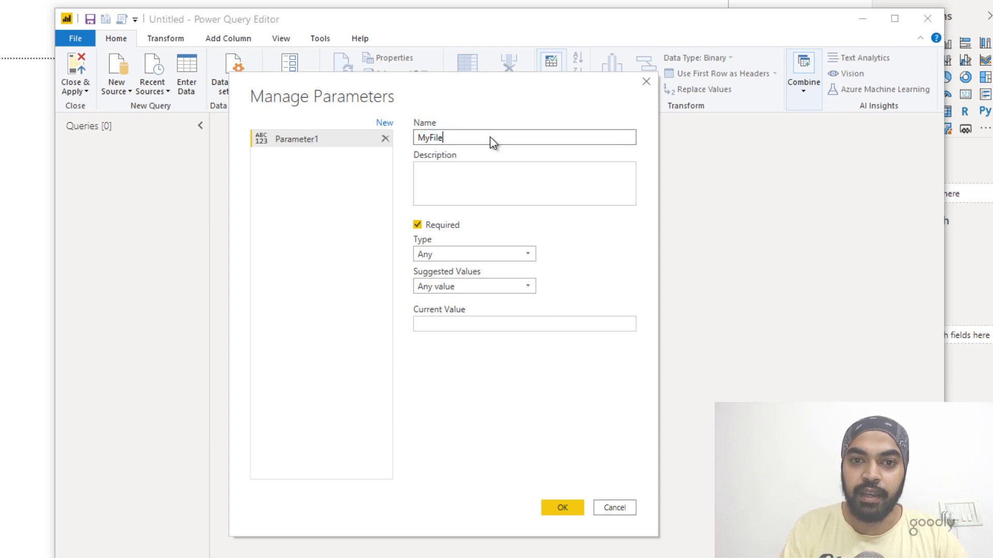
text(Path)
Step: Copy the Files folder's path from File Explorer and set it as MyFilePath's current value, C:\Users\Goodly\Desktop\Files
click(468, 323)
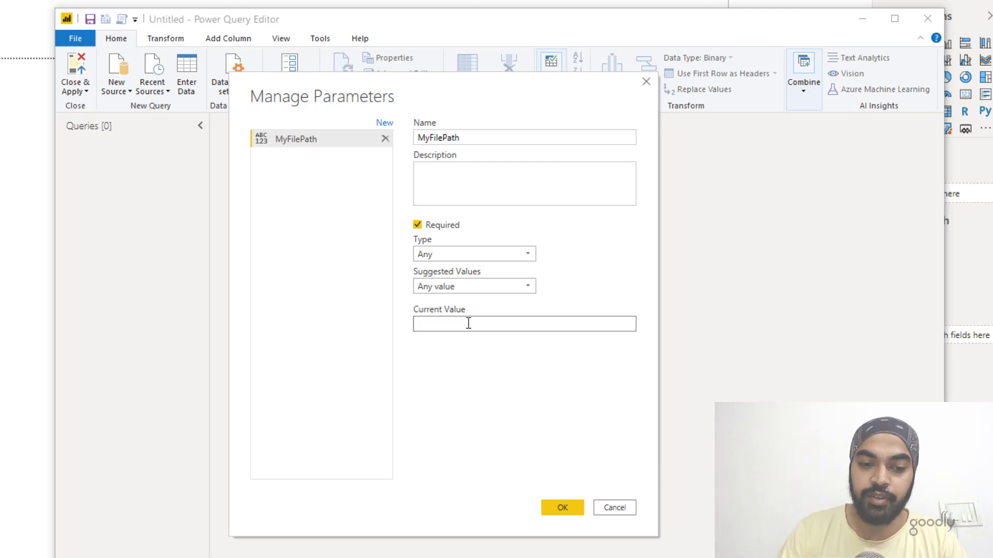
key(alt+Tab)
key(alt+Tab)
key(alt+Tab)
key(alt+Tab)
key(alt+d)
key(ctrl+c)
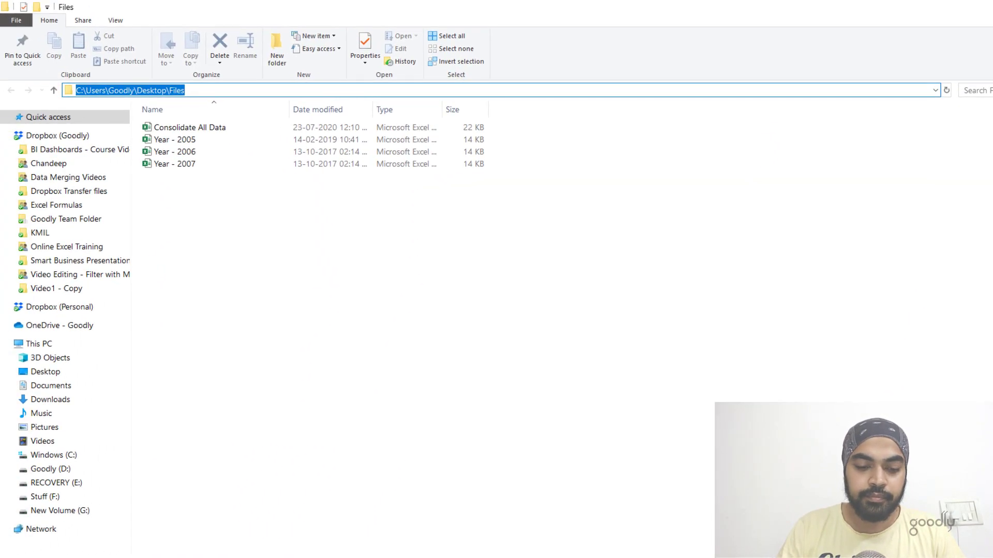
key(alt+Tab)
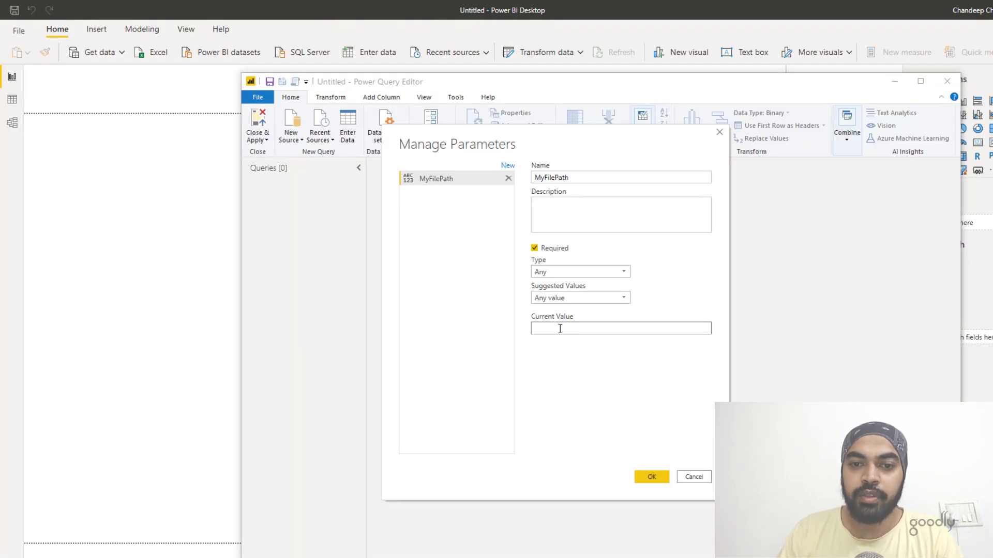
key(ctrl+v)
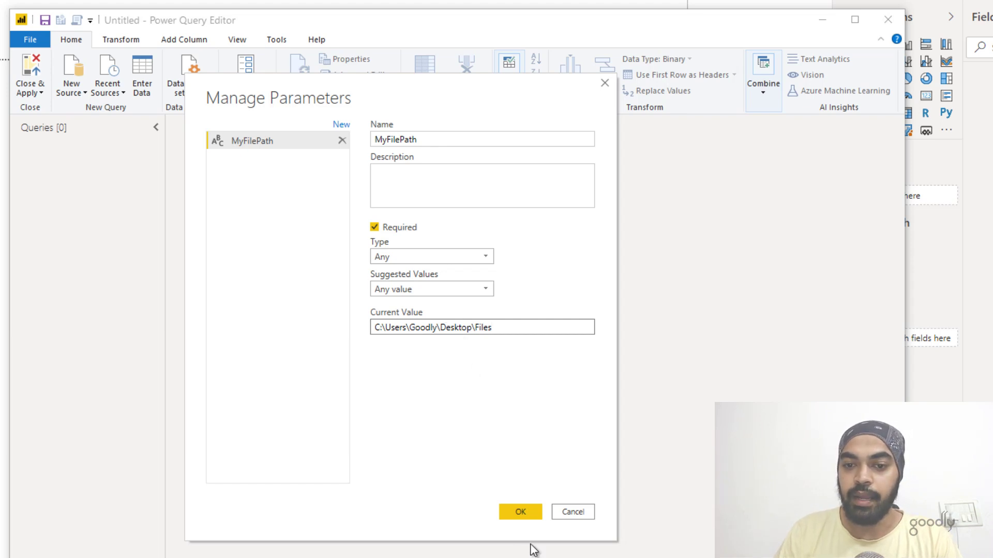
click(520, 512)
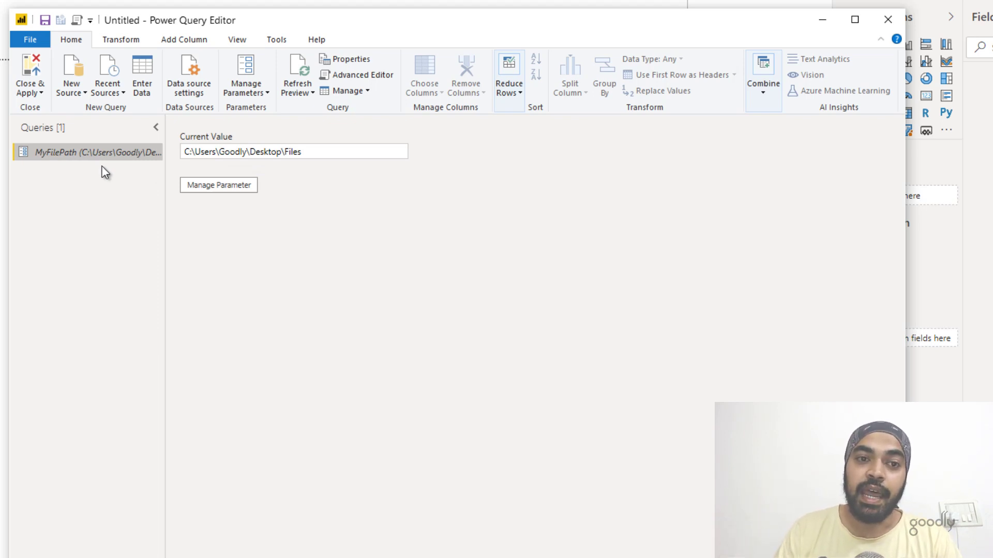
Step: Start a new query that connects to a Folder data source
right_click(76, 193)
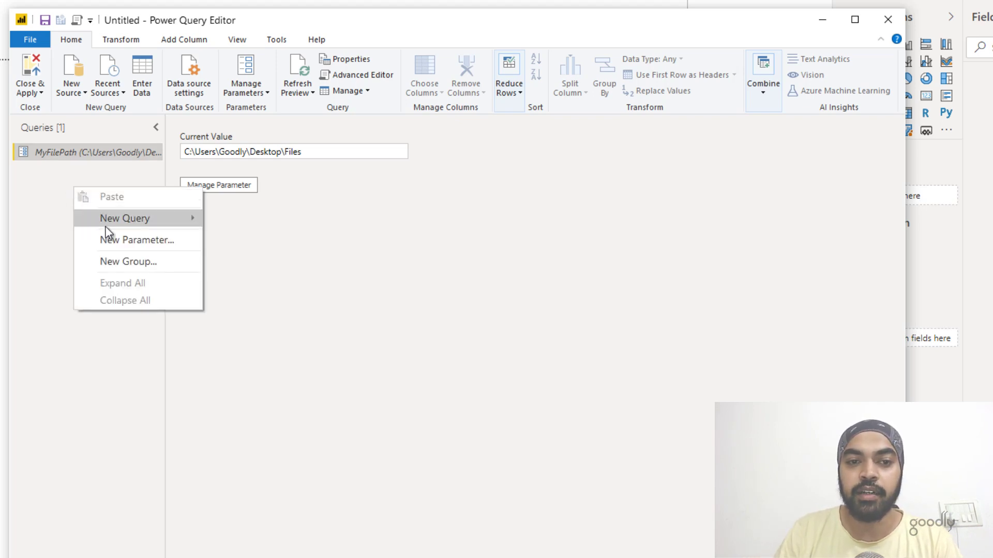
mouse_move(125, 219)
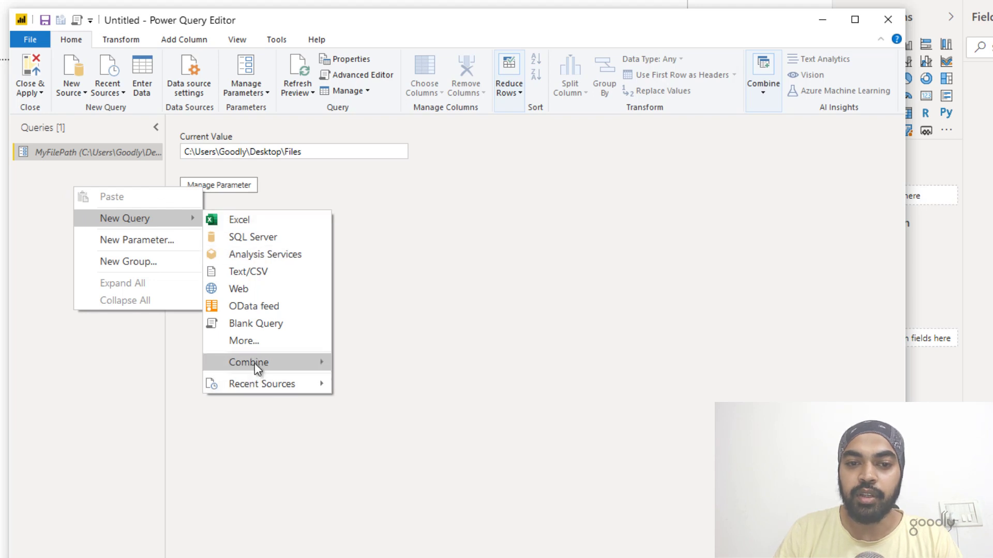
click(255, 341)
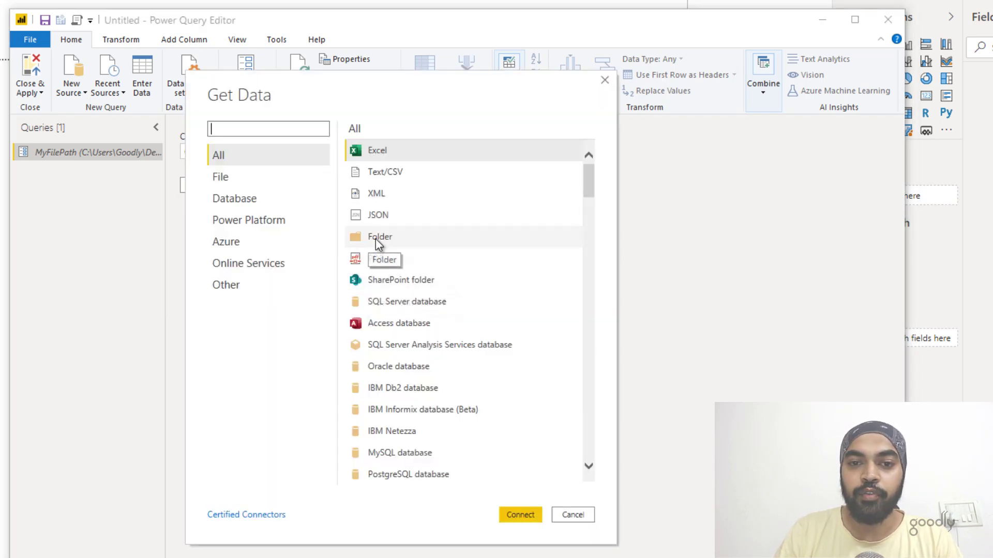
click(383, 238)
click(519, 517)
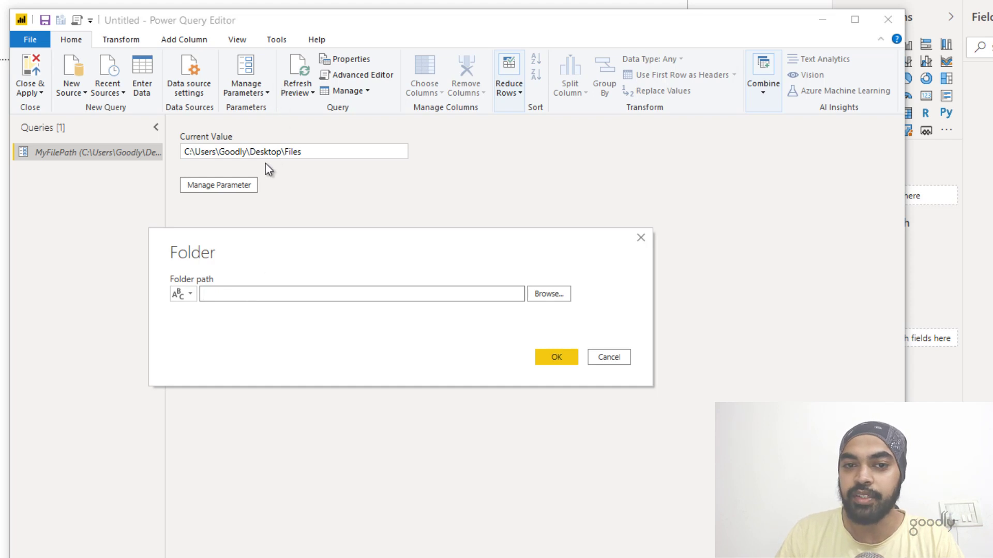
Step: Use the MyFilePath parameter as the folder path and bring the file list into the editor with Transform Data
click(184, 294)
click(193, 331)
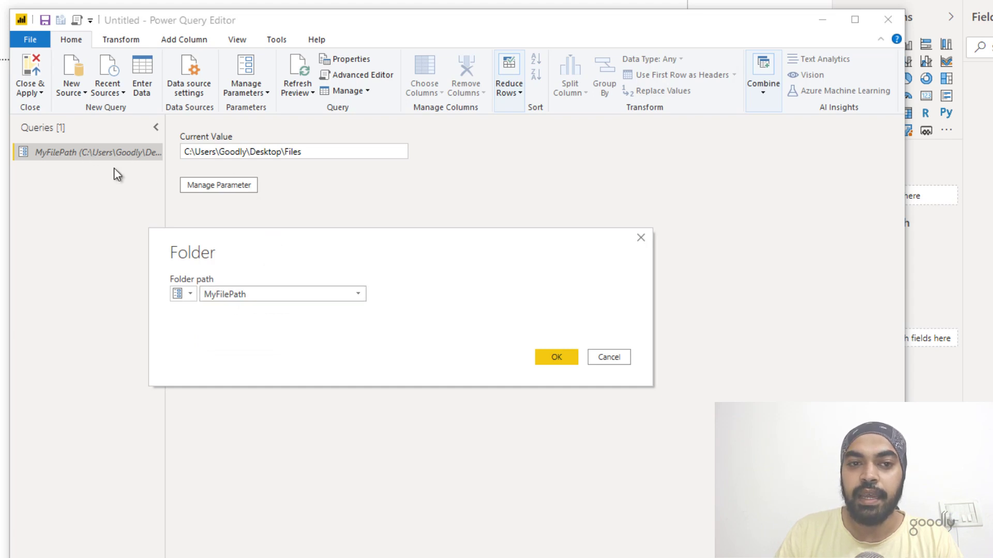
click(563, 362)
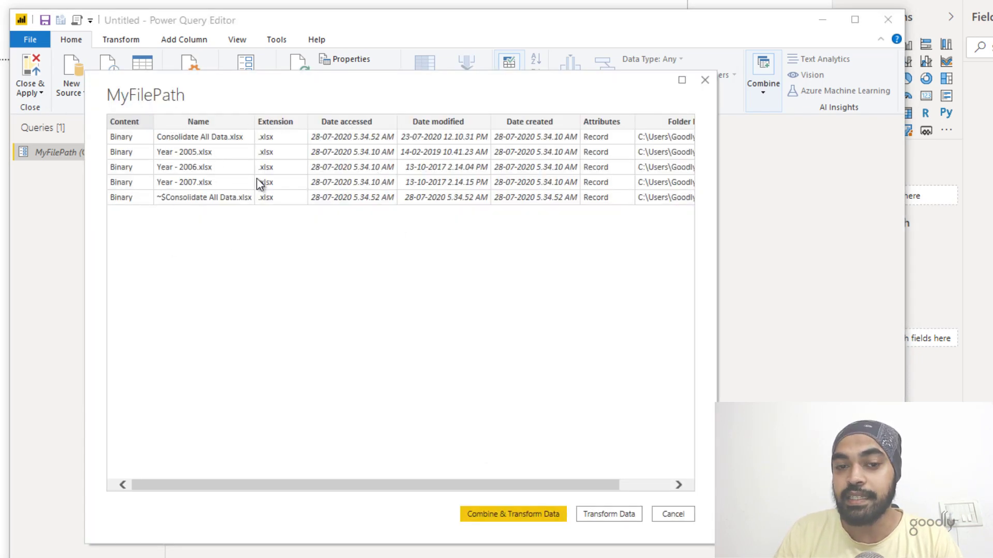
click(619, 515)
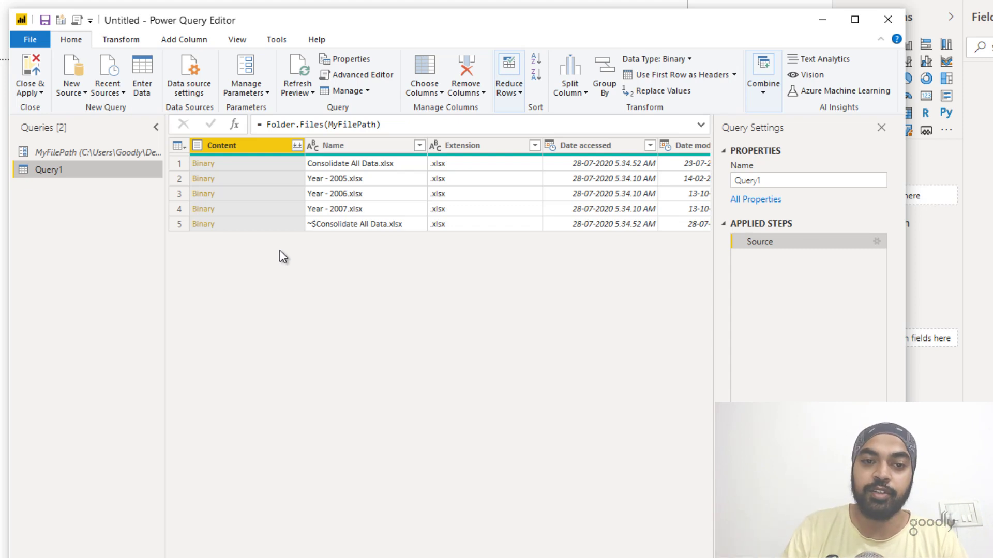
Step: Create a new Excel query from Year - 2005.xlsx in the Desktop's Files folder, importing its Sheet1
right_click(75, 227)
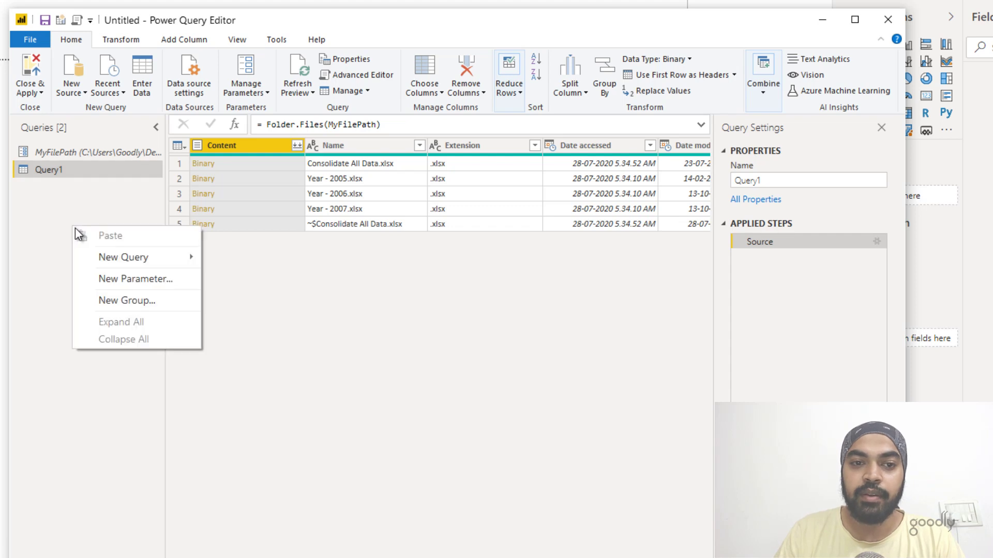
mouse_move(102, 259)
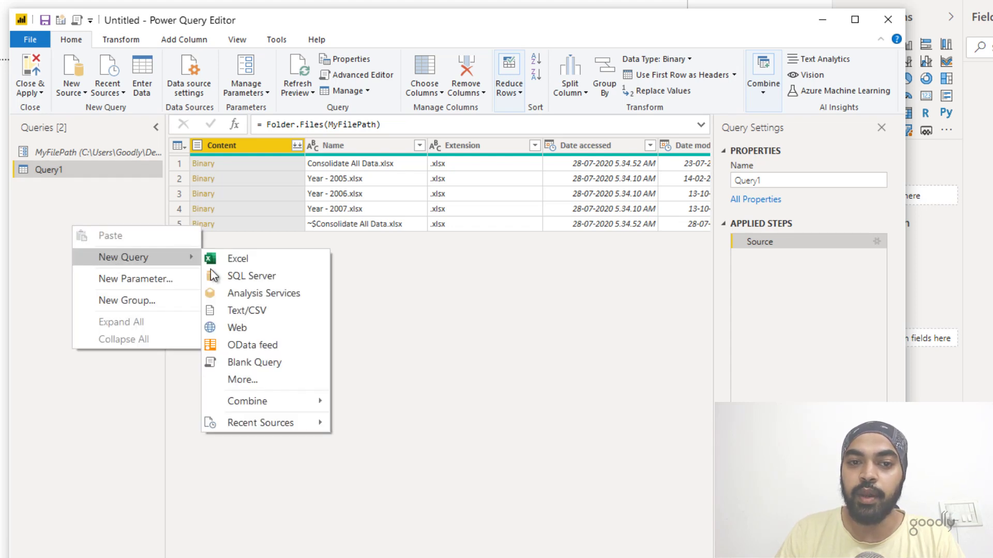
click(242, 265)
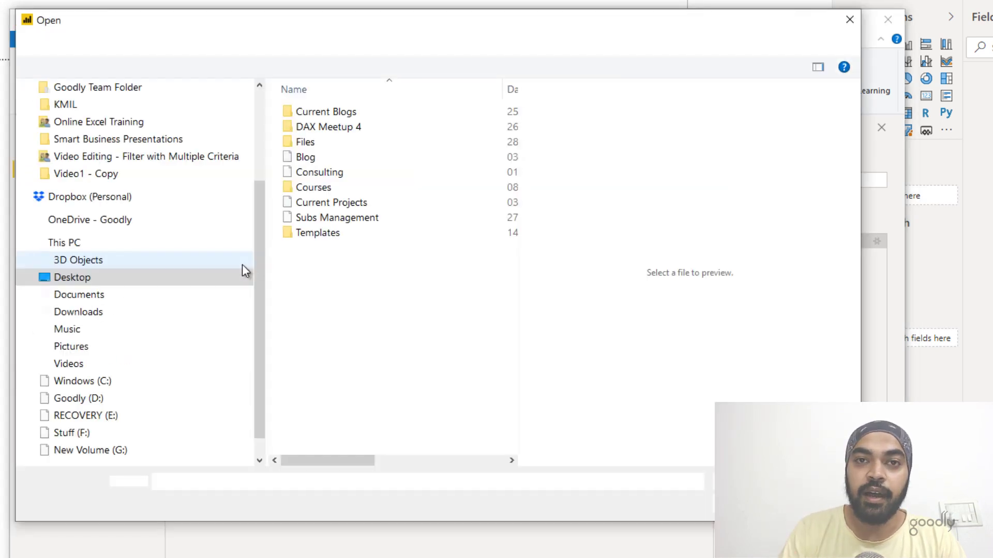
click(71, 282)
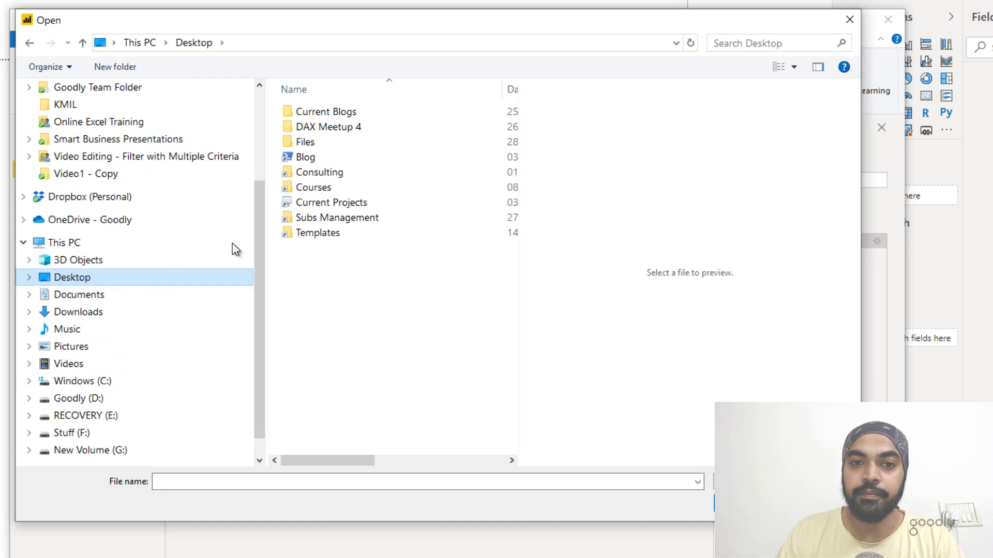
double_click(305, 141)
click(323, 128)
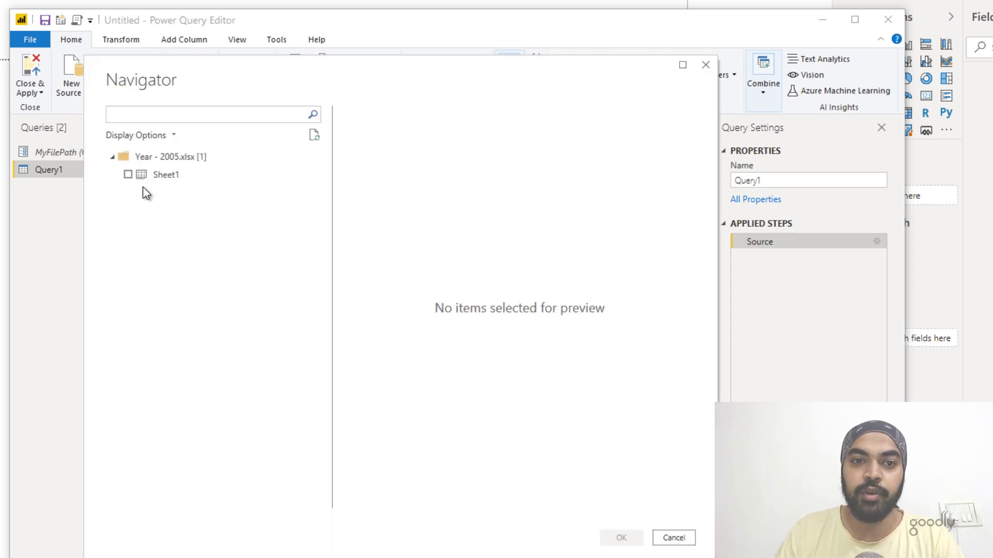
click(128, 177)
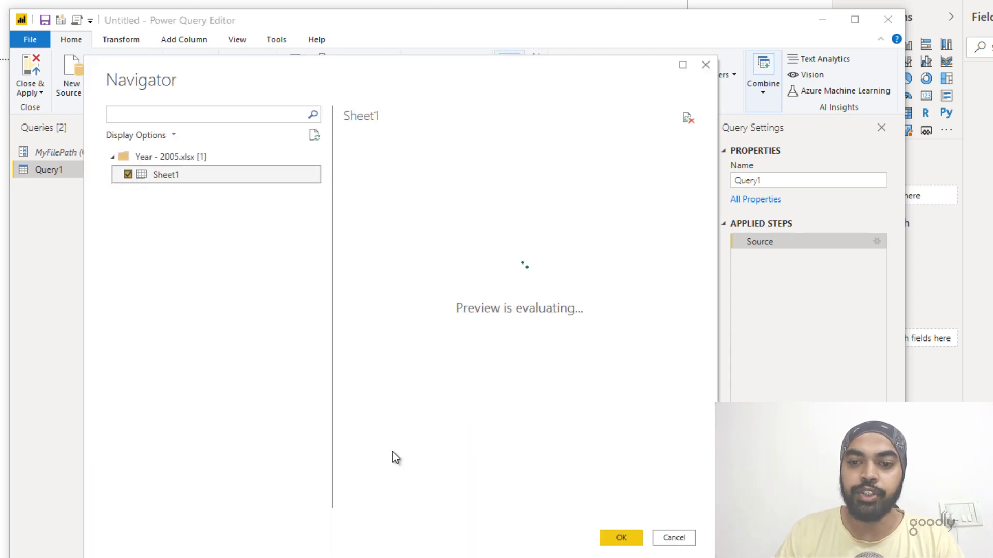
click(631, 538)
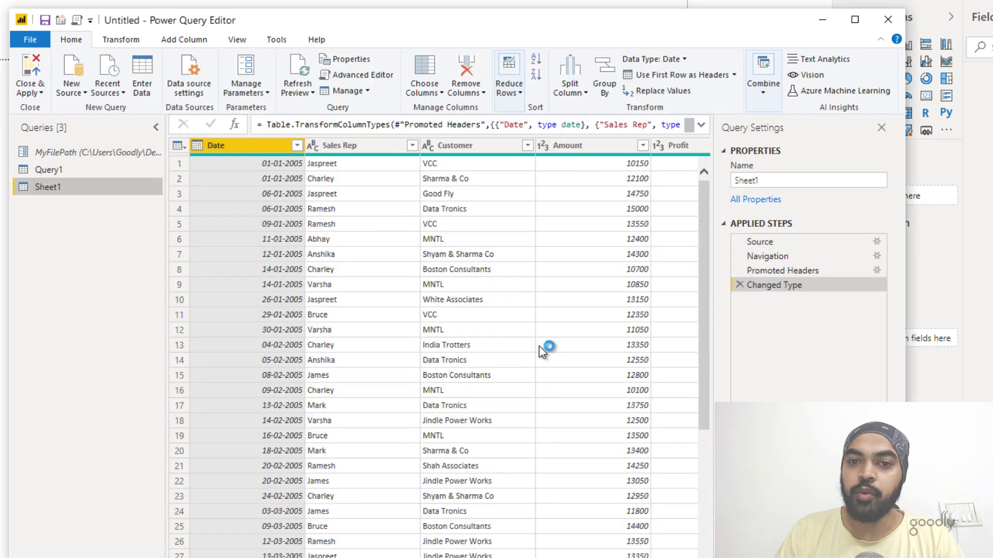
Step: Show the full formula of Sheet1's Source step and open the query's code in the Advanced Editor
click(763, 242)
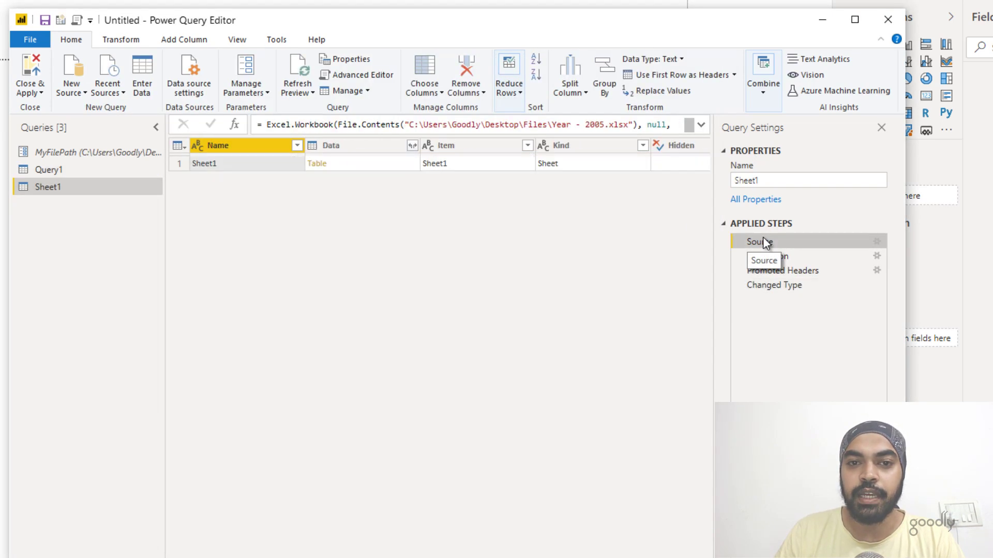
click(701, 126)
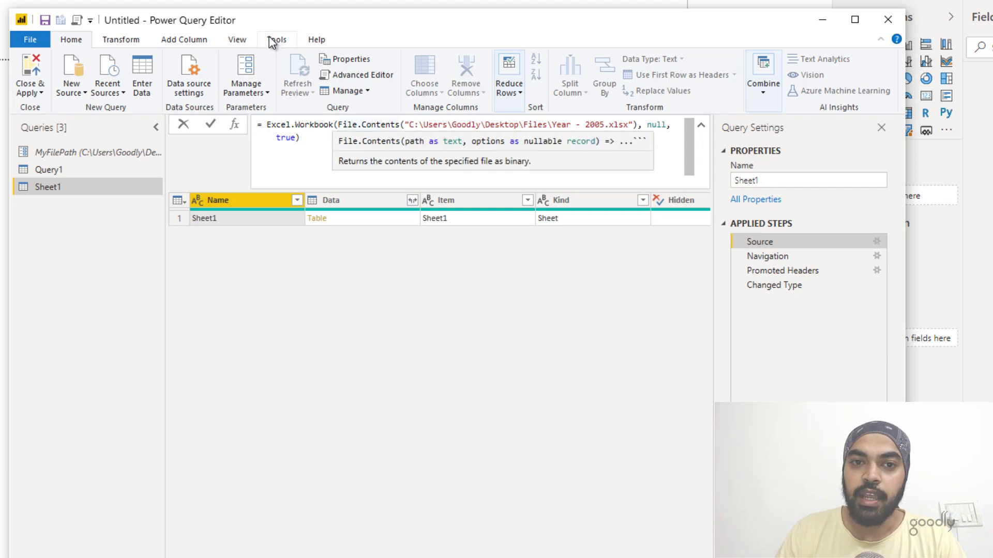
click(241, 40)
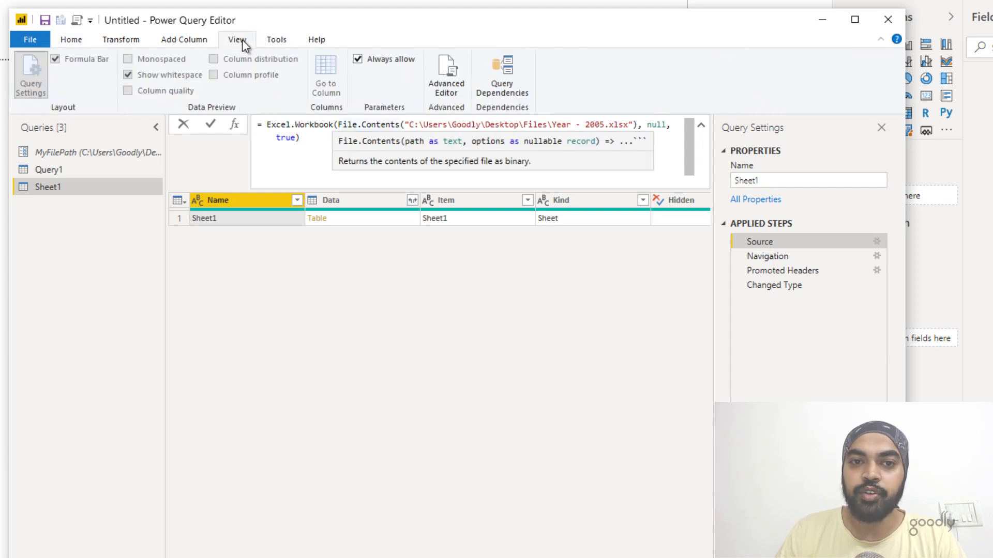
click(460, 68)
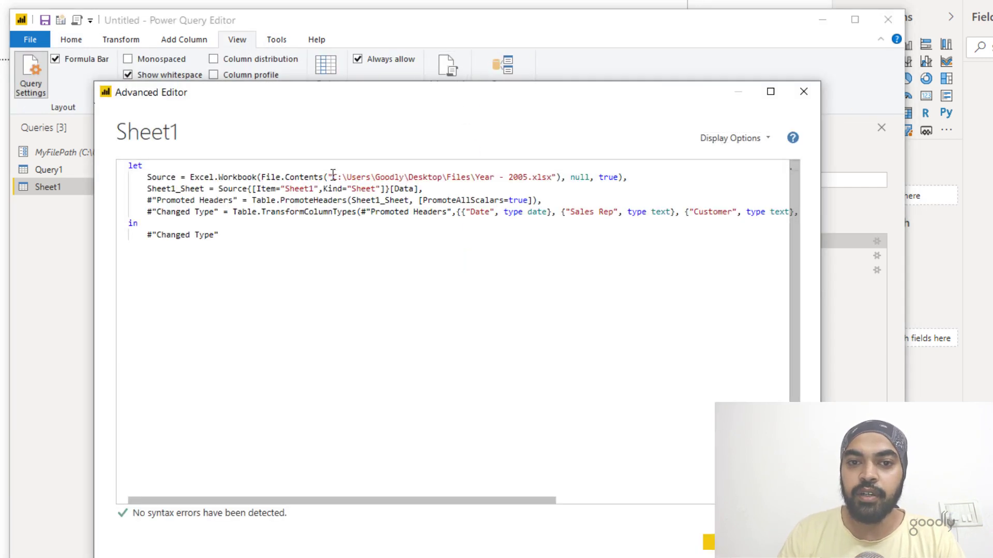
Step: Delete the hard-coded folder path "C:\Users\Goodly\Desktop\Files, including its opening quote, from the File.Contents argument in the Source line
click(333, 175)
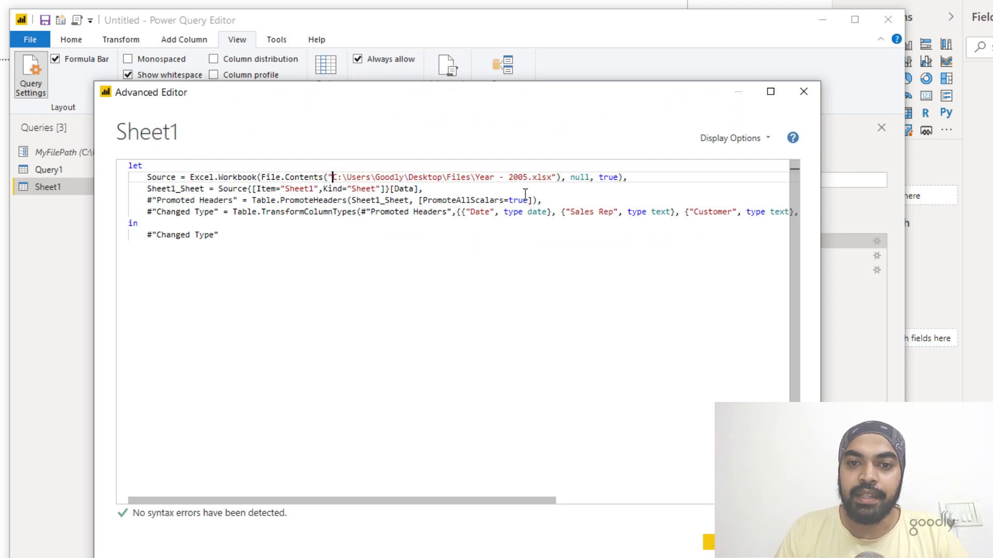
key(shift+Right)
key(shift+Right)
key(shift+Right)
key(shift+Right)
key(shift+Right)
key(shift+Right)
key(shift+Right)
key(shift+Right)
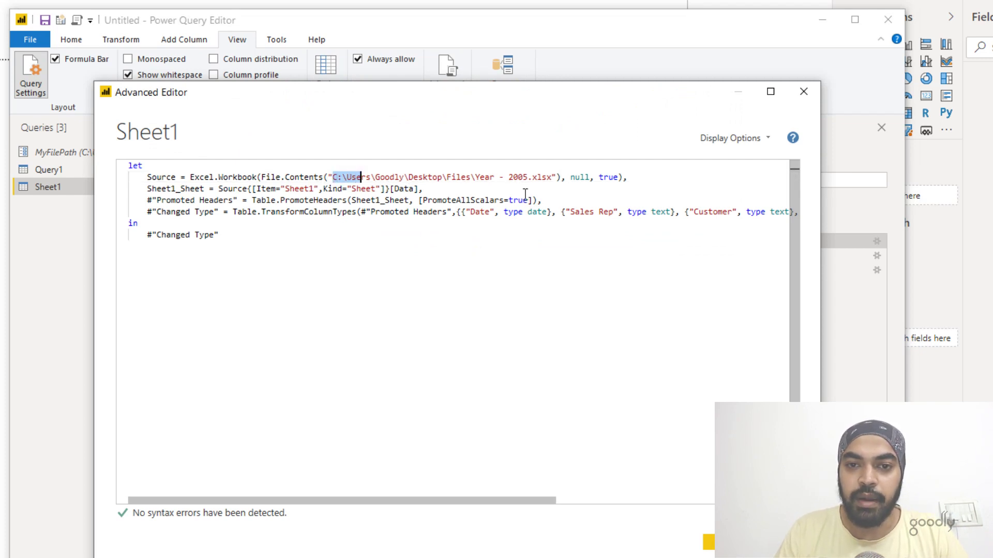
key(Left)
key(Left)
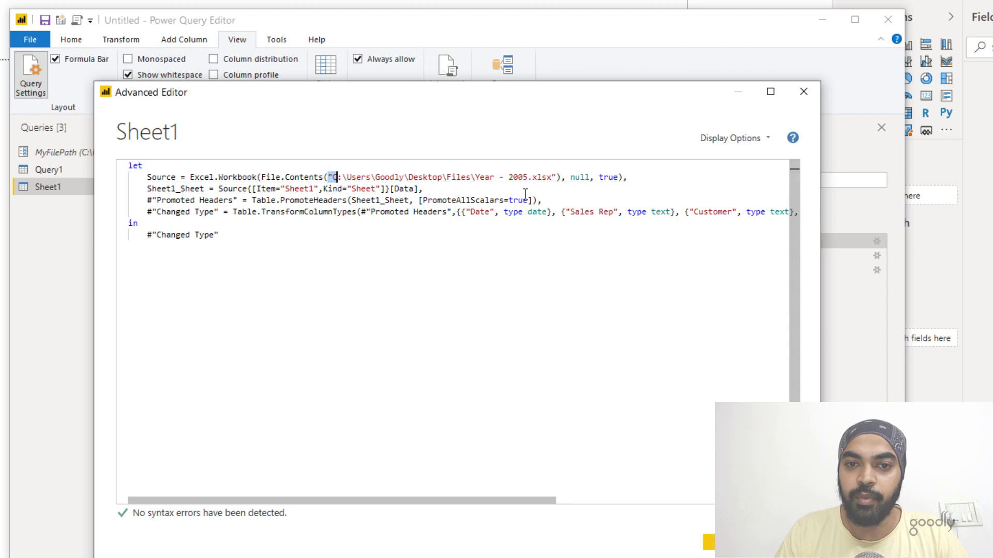
key(shift+Right)
key(shift+Right)
key(shift+Right)
key(shift+Right)
key(shift+Right)
key(shift+Right)
key(shift+Right)
key(shift+Right)
key(shift+Right)
key(shift+Right)
key(shift+Right)
key(shift+Right)
key(shift+Right)
key(shift+Right)
key(shift+Right)
key(shift+Right)
key(shift+Right)
key(shift+Right)
key(shift+Right)
key(shift+Right)
key(shift+Right)
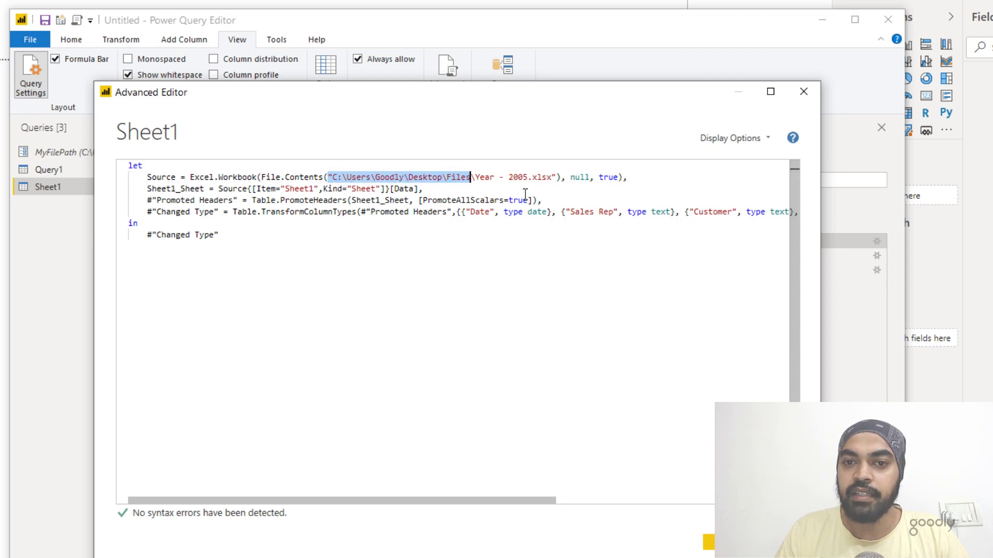
key(Delete)
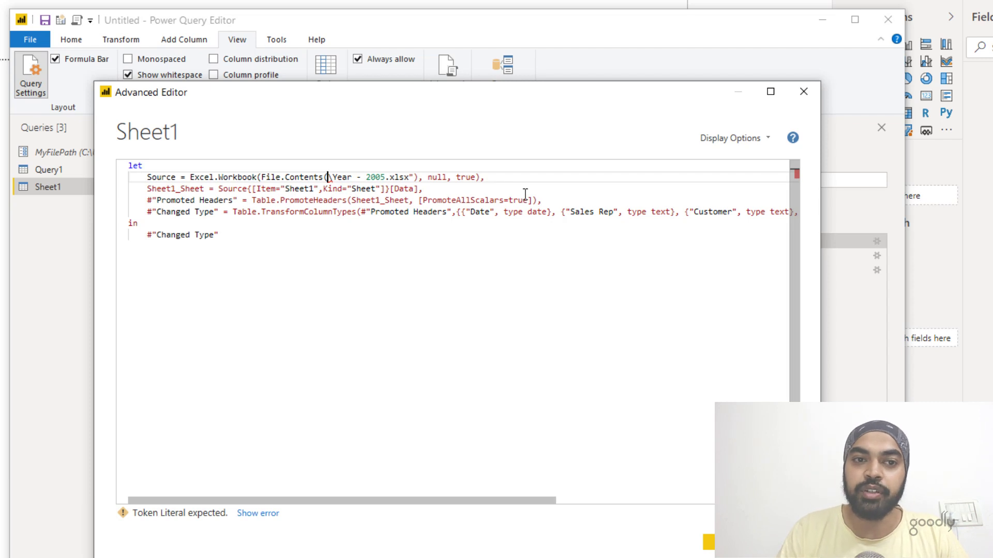
Step: Complete the File.Contents argument as MyFilePath & "\Year - 2005.xlsx" and apply the edited query code
text(M)
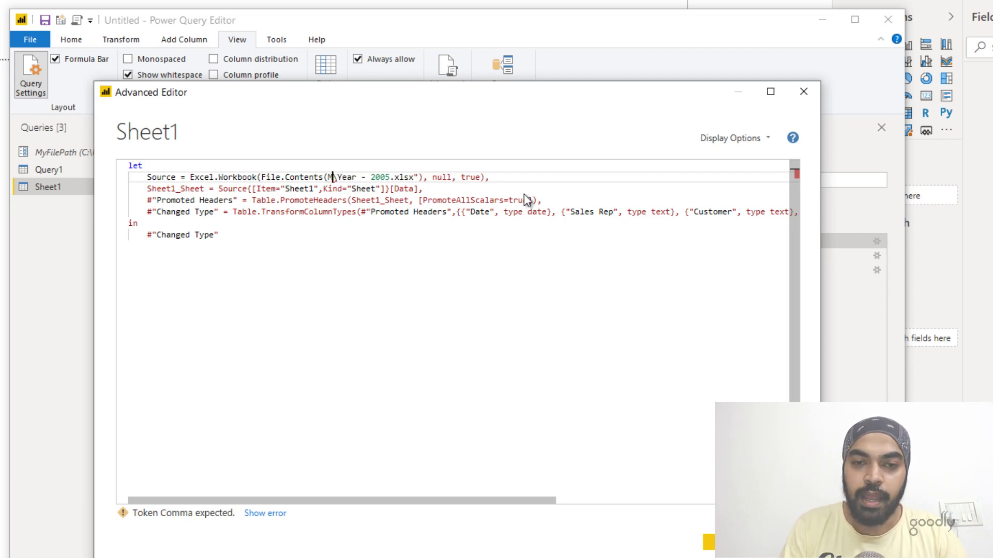
text(yfi)
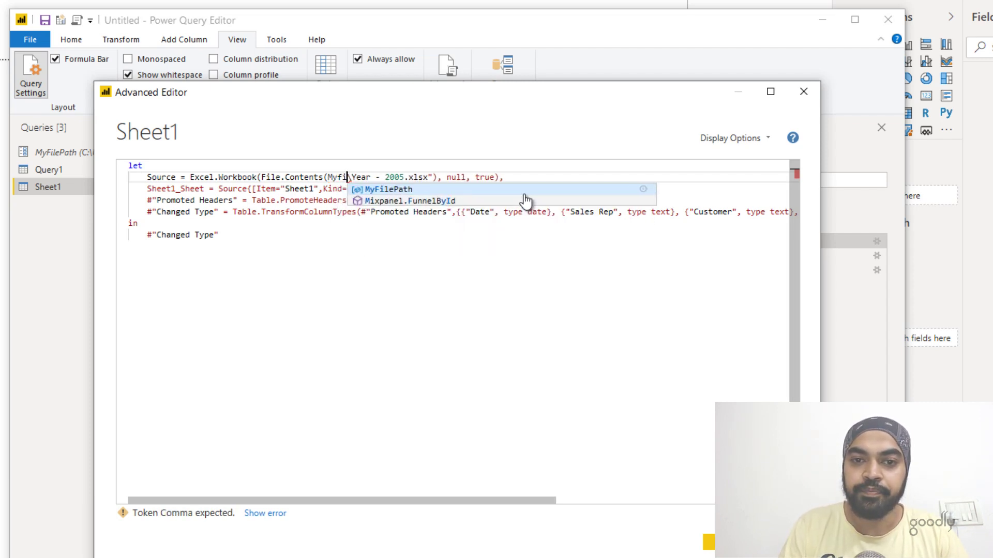
key(Return)
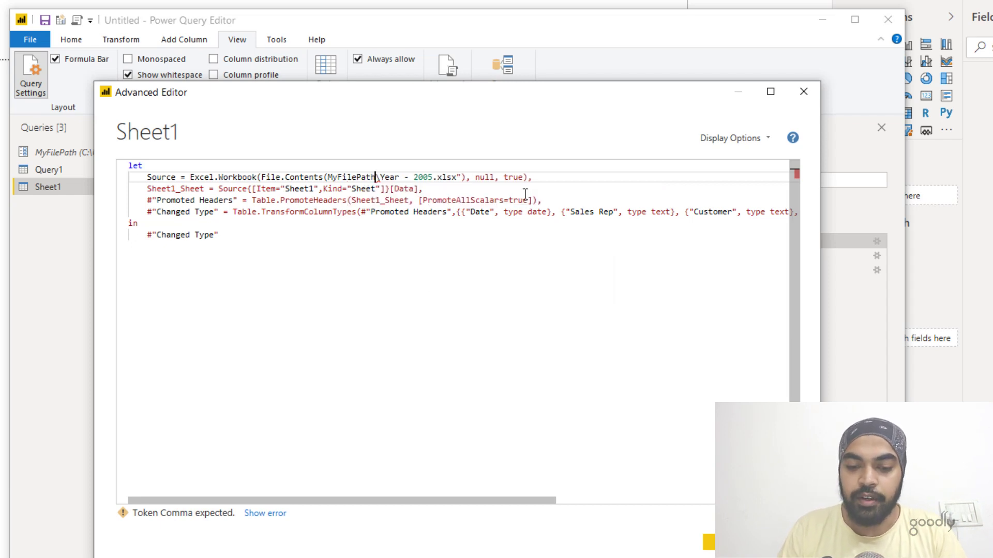
text(&")
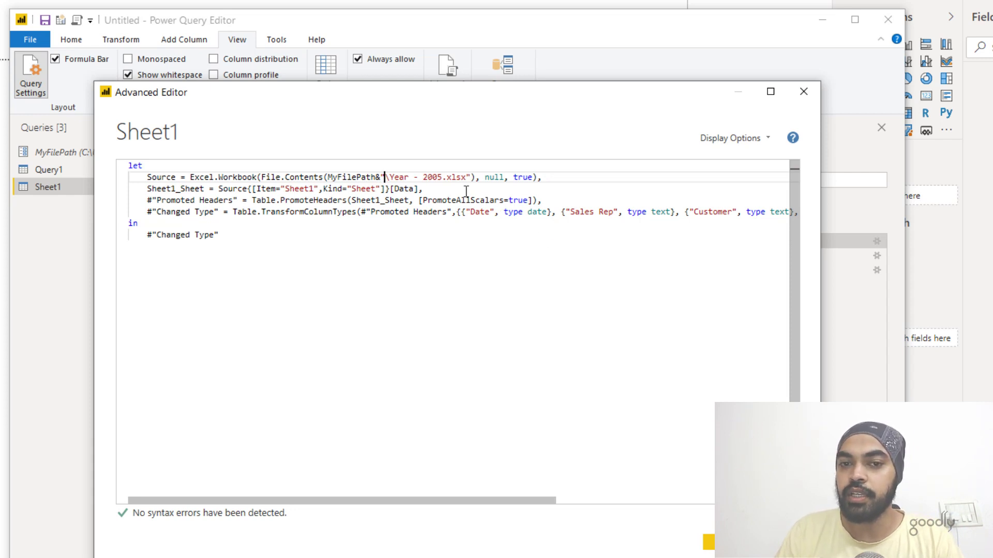
key(Left)
key(Left)
key(Right)
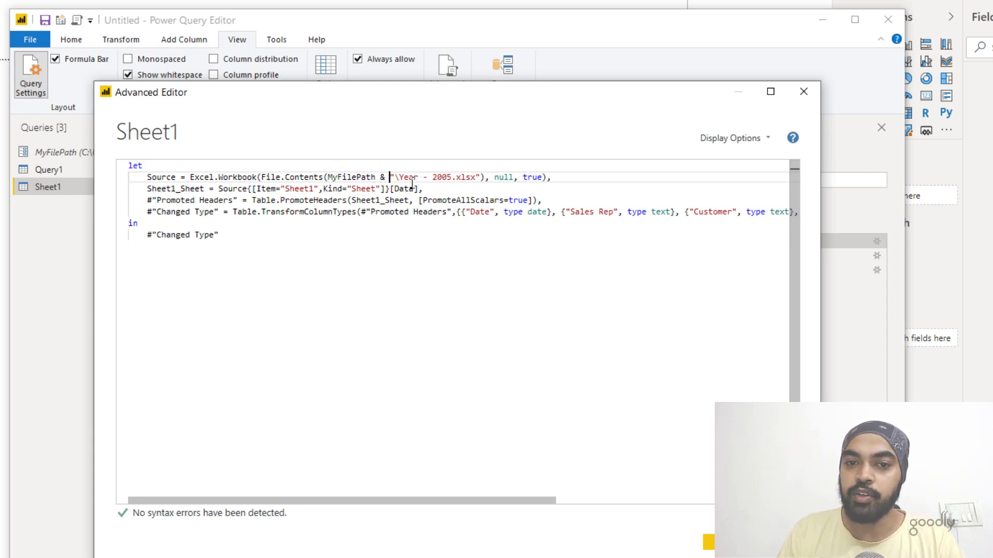
key(Right)
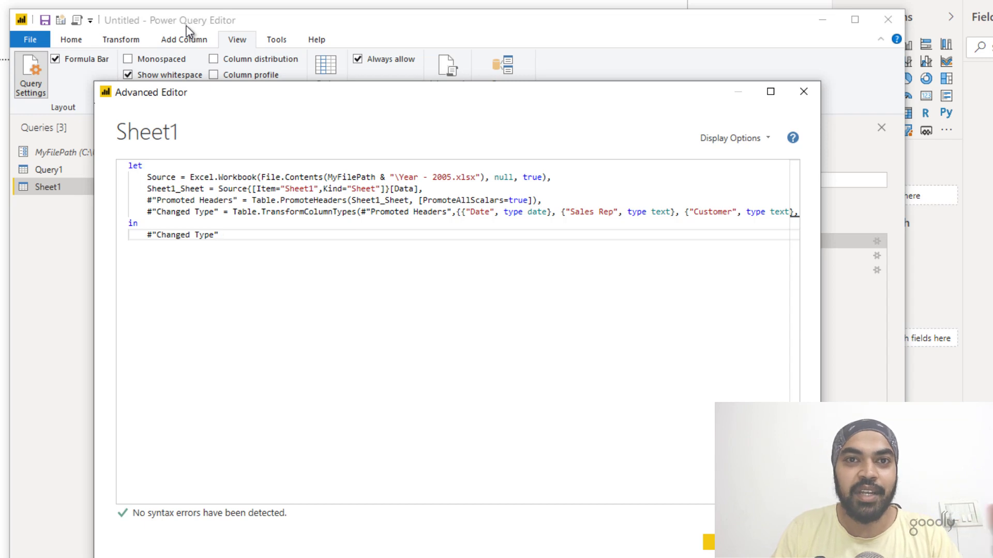
click(402, 176)
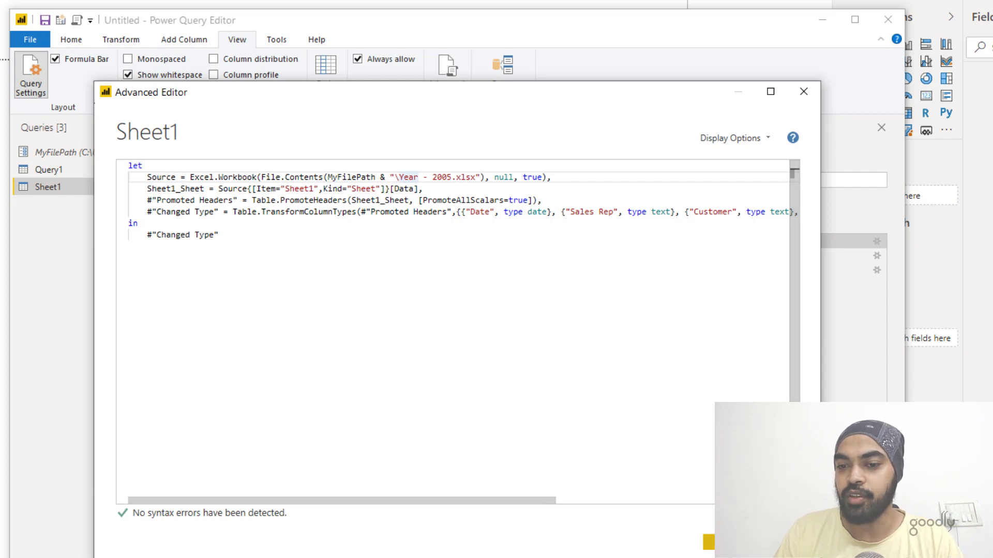
click(726, 542)
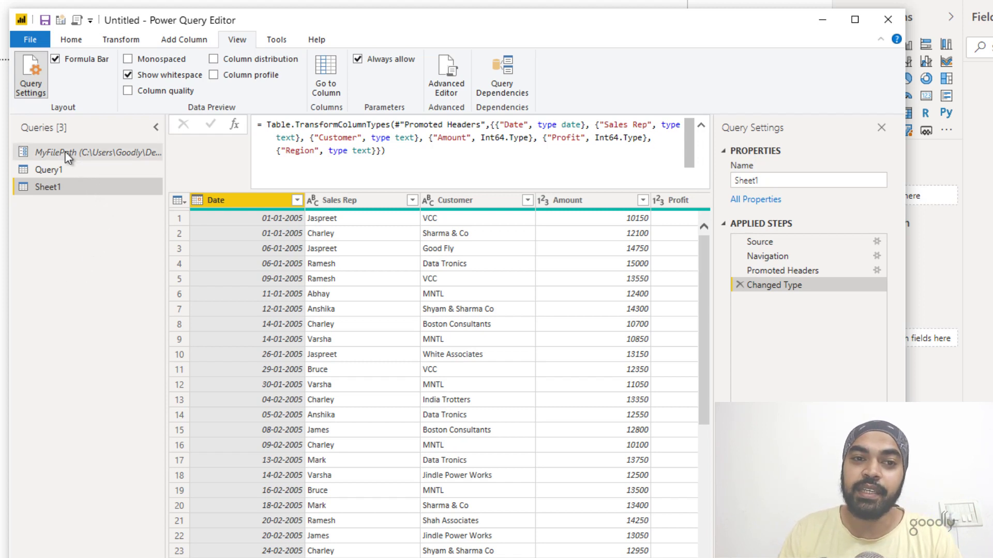
Step: Open the MyFilePath parameter and highlight the folder name at the end of its current value
click(85, 152)
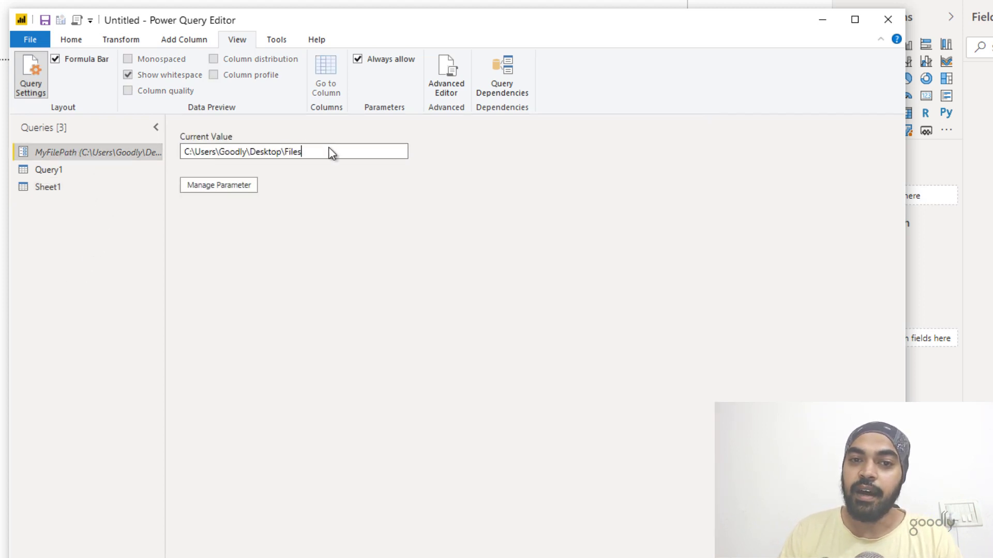
double_click(328, 148)
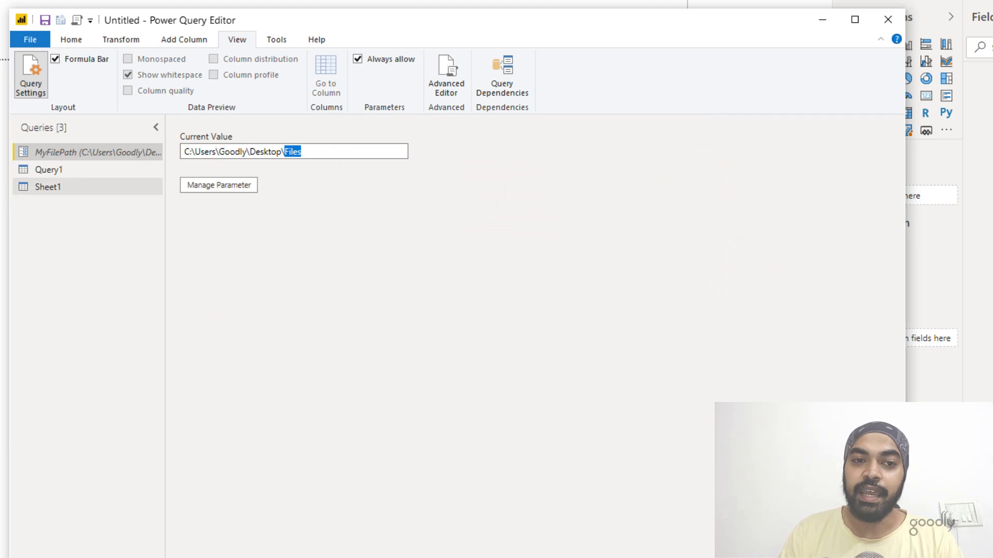